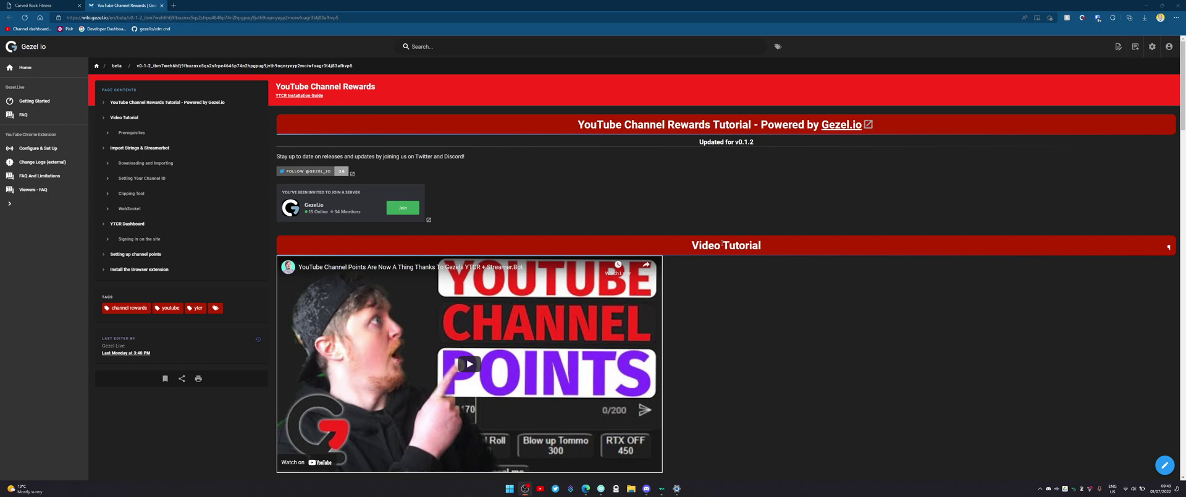
Step: Follow the 'here' link under Import Strings & Streamerbot to the YTCR 0.1.2 GitHub release
scroll(505, 184, "down", 5)
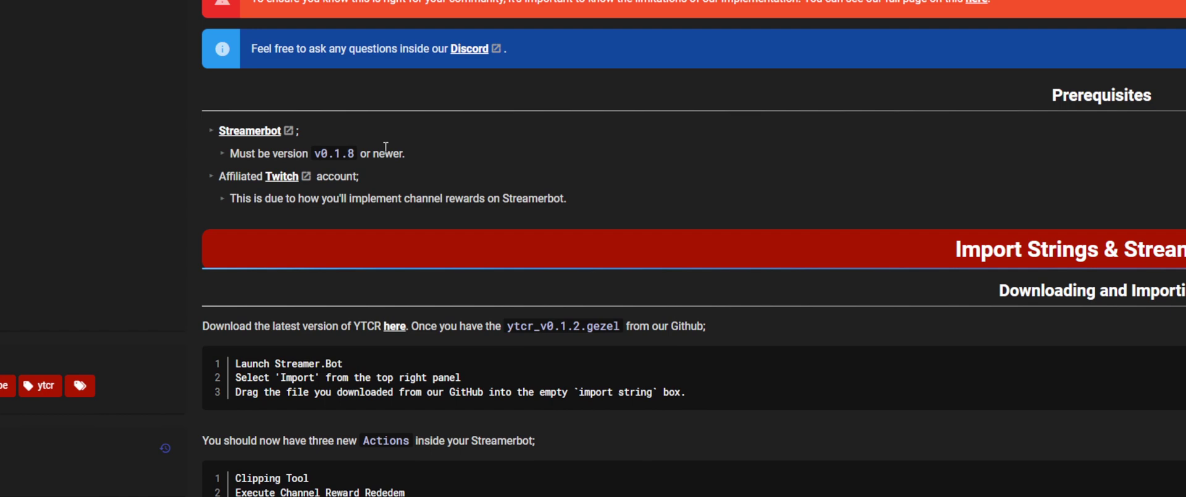
scroll(385, 147, "down", 2)
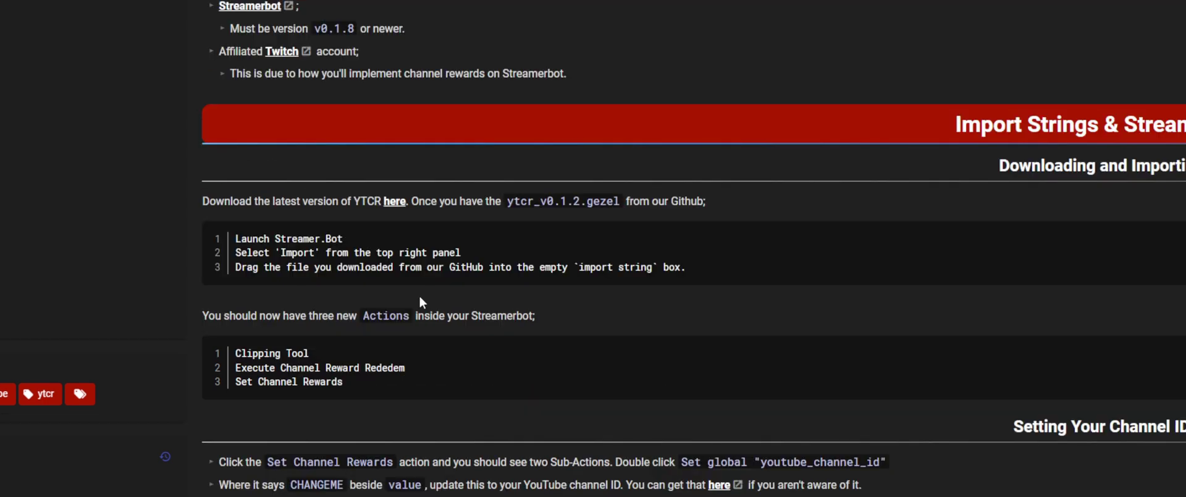
left_click(393, 203)
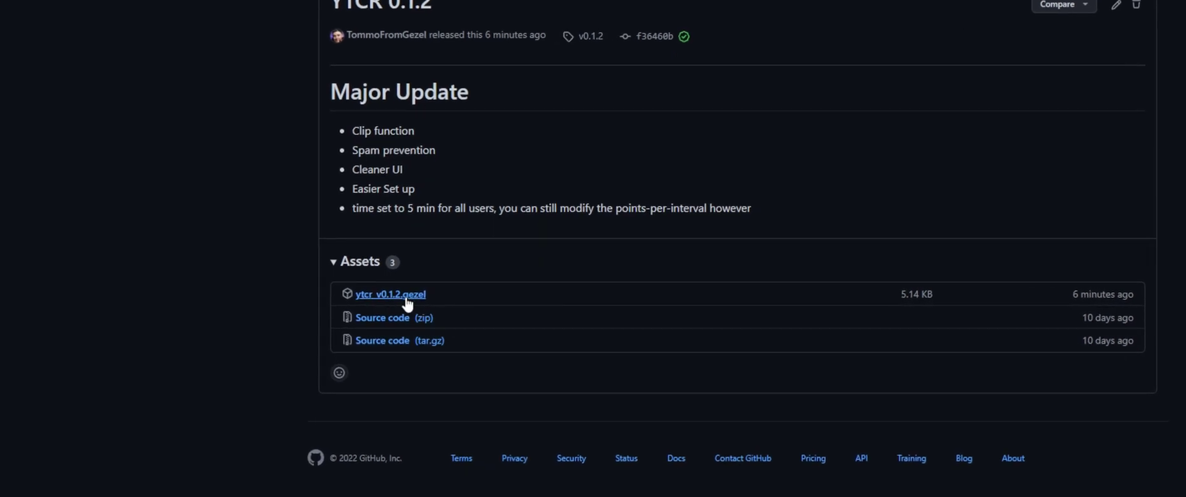
Step: Download the ytcr_v0.1.2.gezel asset from the release page
left_click(407, 304)
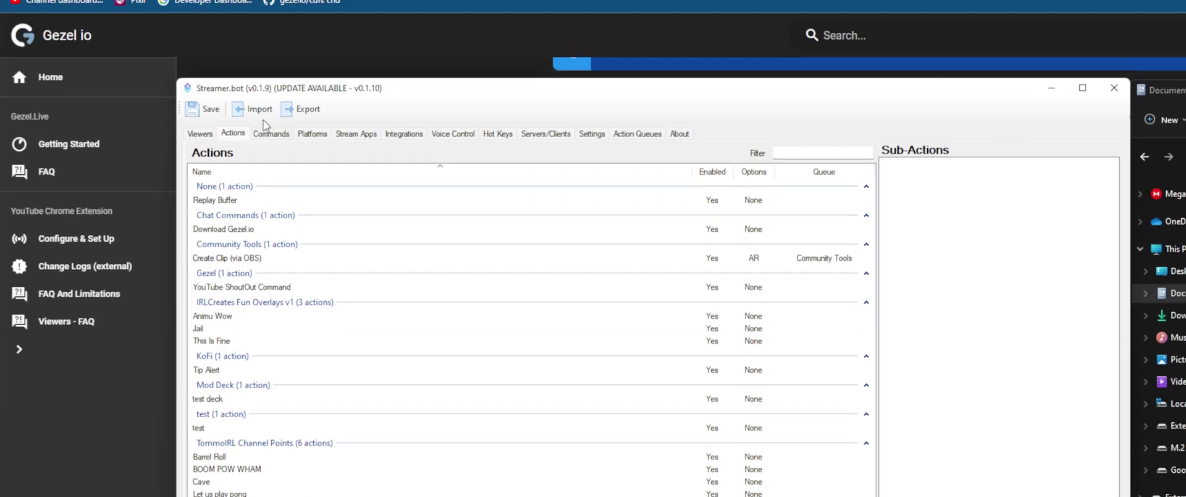
Step: Import ytcr_v0.1.2.gezel into Streamer.bot as an import string, adding the Gezel actions
left_click(266, 22)
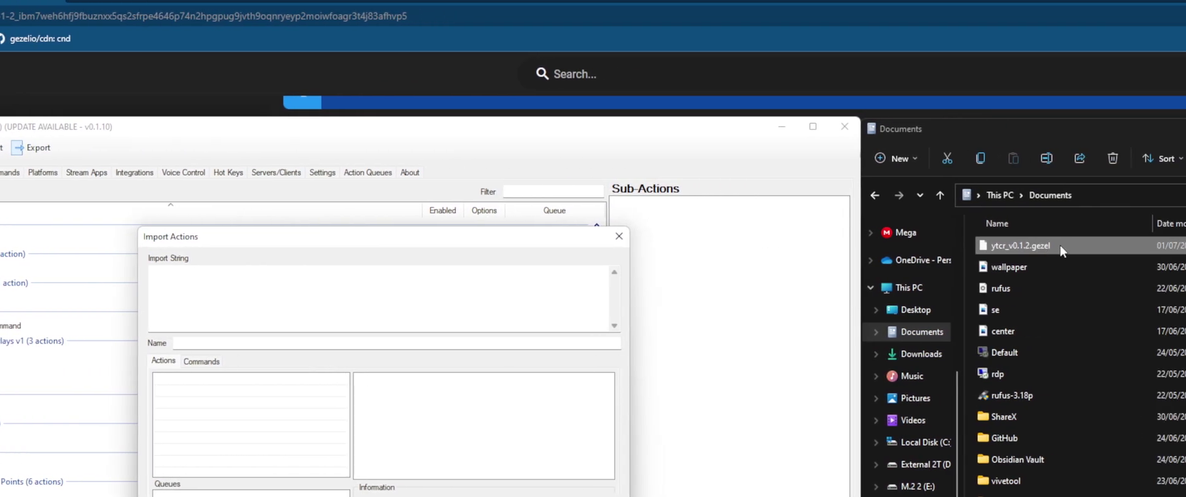
left_click_drag(1043, 250, 278, 301)
scroll(217, 302, "down", 1)
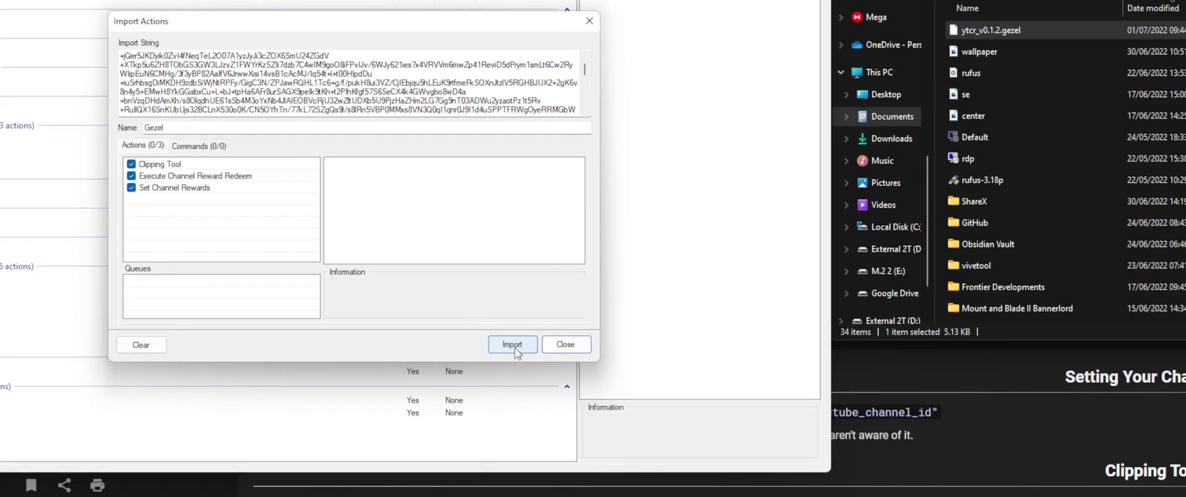
left_click(516, 349)
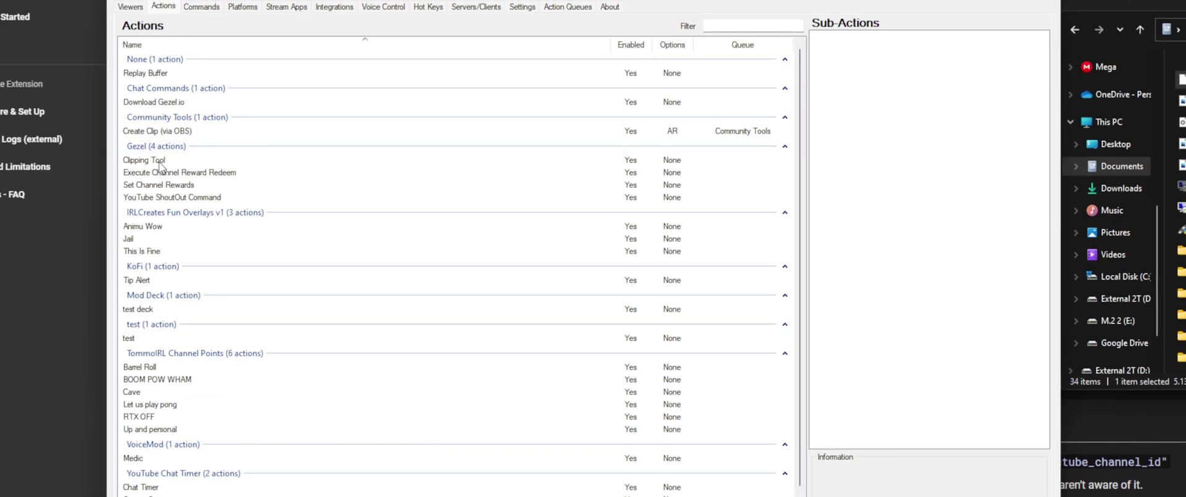
Step: Open Set Channel Rewards' youtube_channel_id sub-action and select its CHANGEME value for replacement
left_click(162, 185)
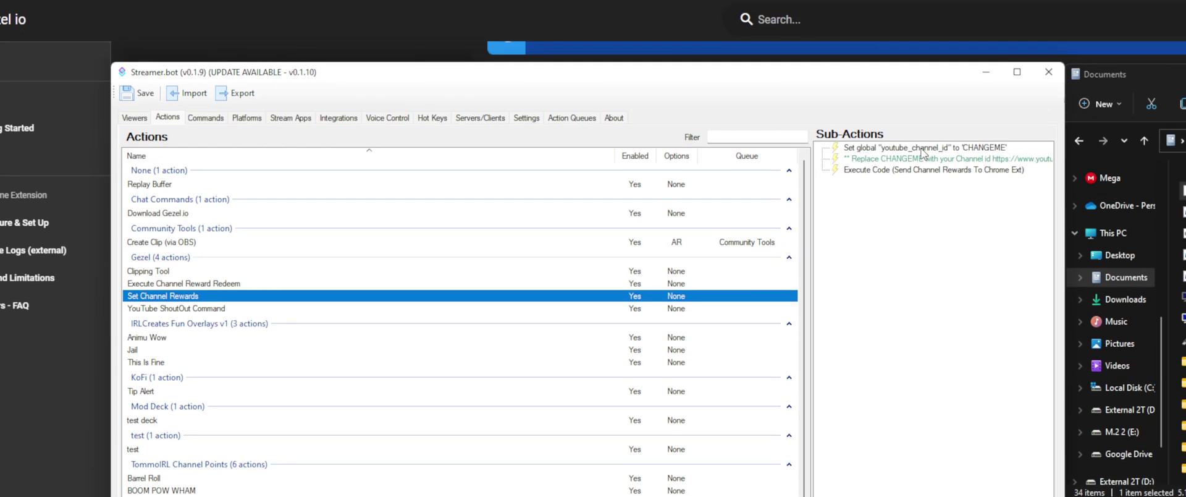
double_click(978, 148)
double_click(617, 353)
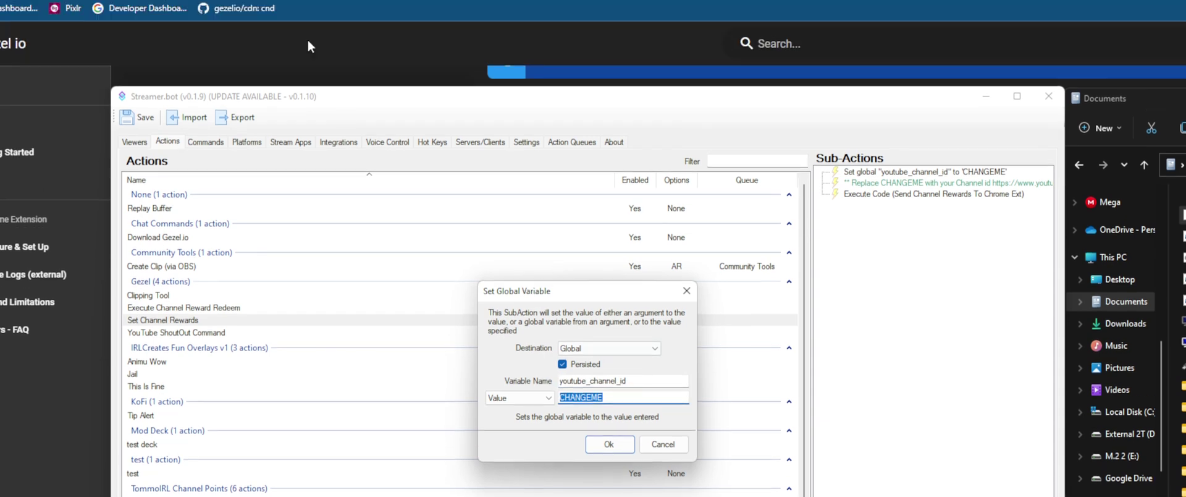
left_click(306, 36)
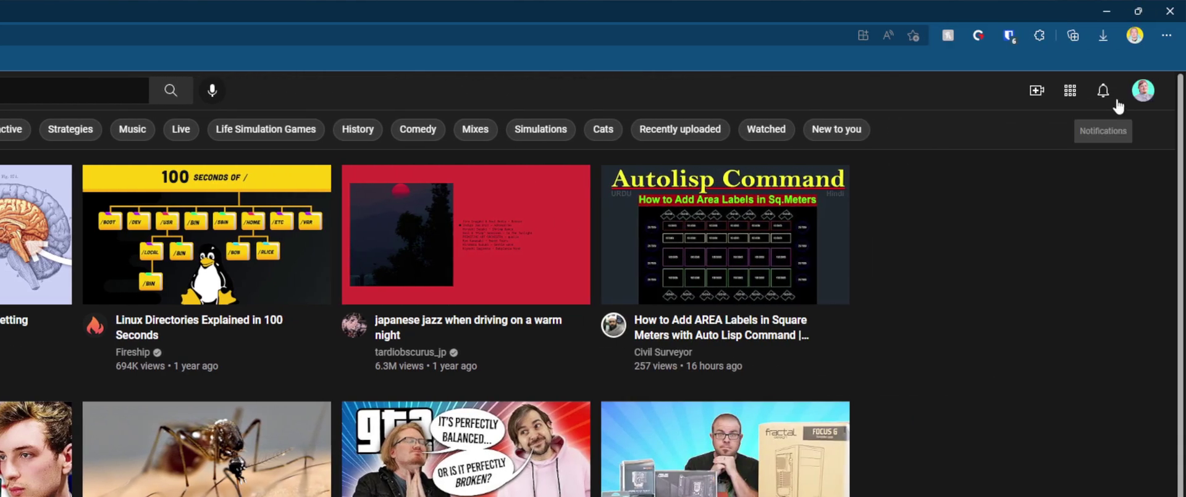
Step: Copy the Channel ID from YouTube's Settings > Advanced settings page
left_click(1151, 90)
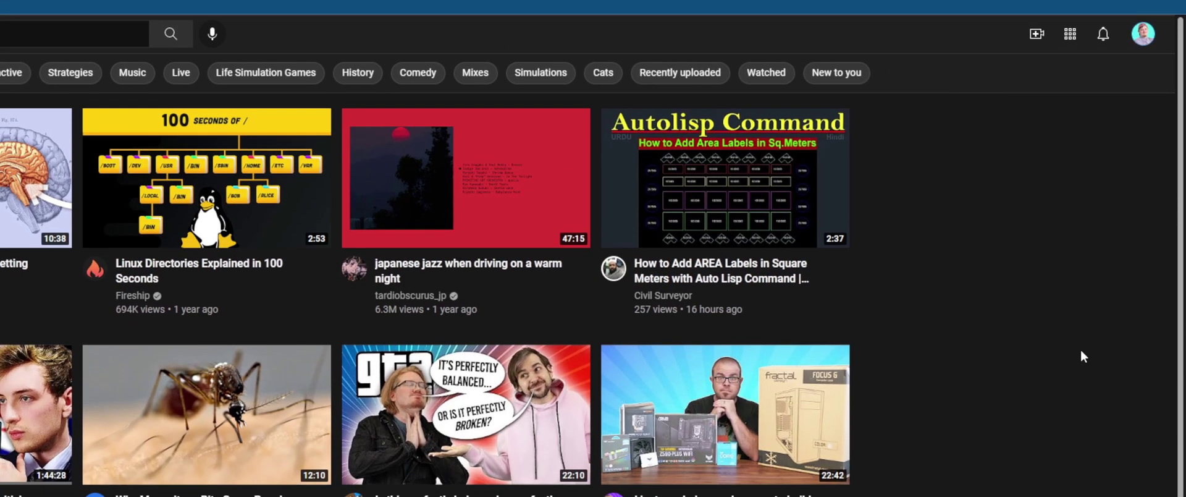
left_click(1081, 356)
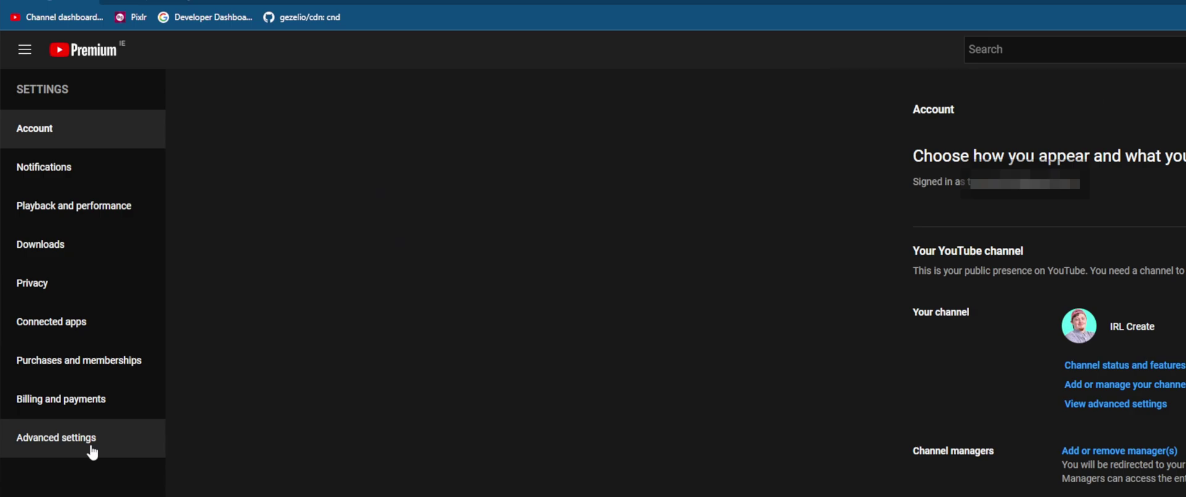
left_click(92, 449)
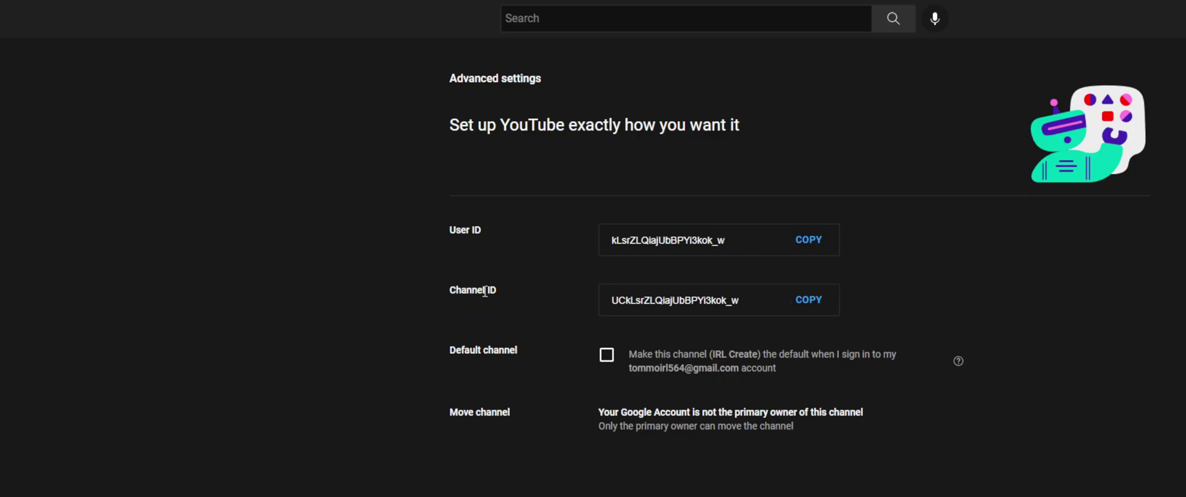
double_click(485, 291)
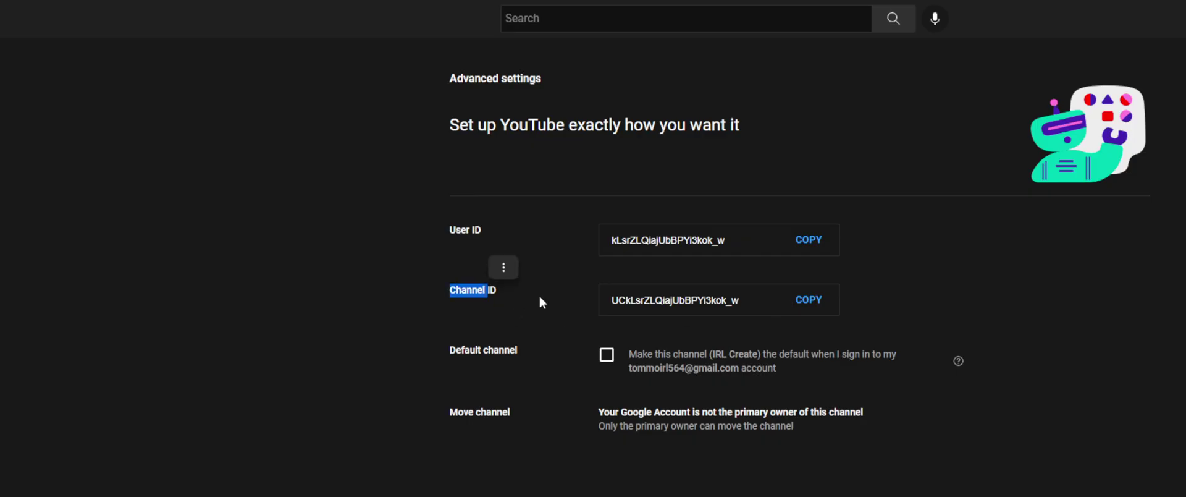
left_click(805, 301)
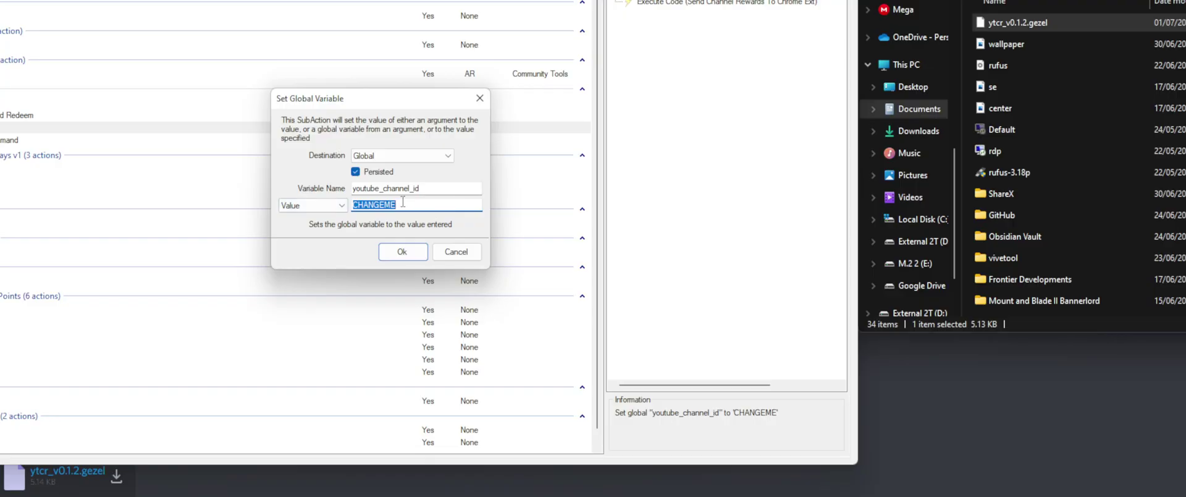
Step: Replace CHANGEME with the copied channel ID, save it, and show the Clipping Tool action
key("ctrl+v")
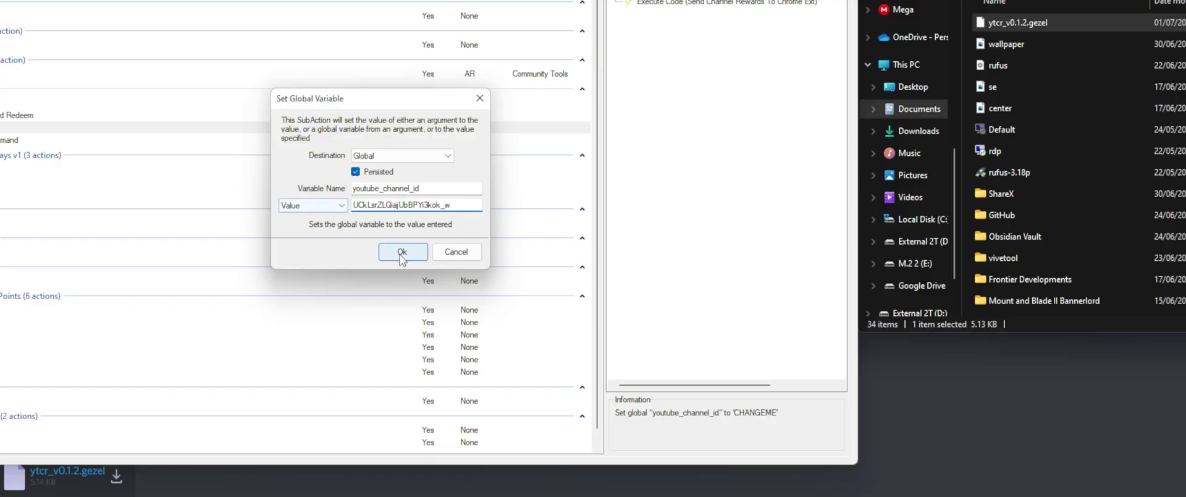
left_click(402, 252)
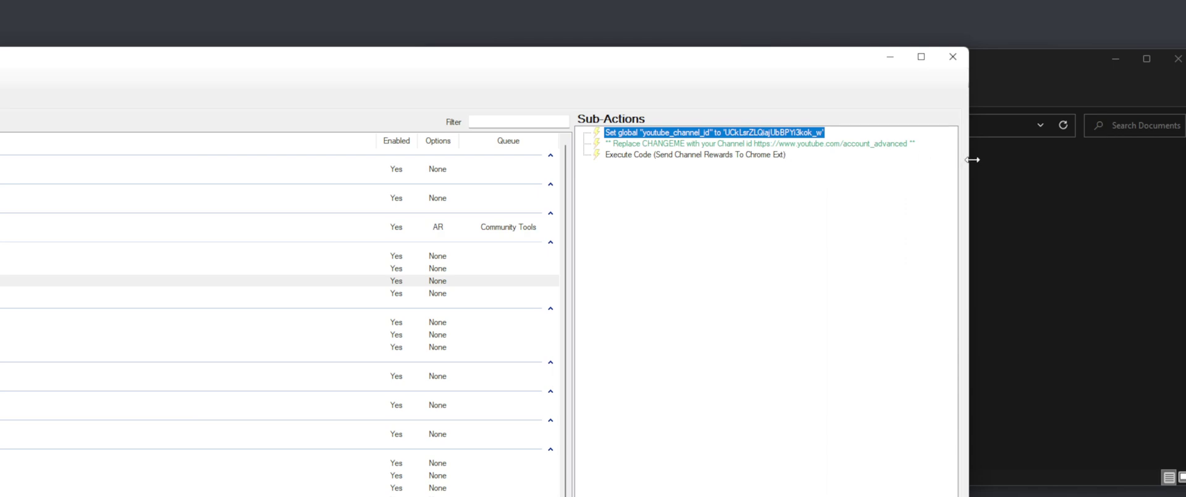
left_click_drag(973, 159, 827, 160)
left_click(342, 255)
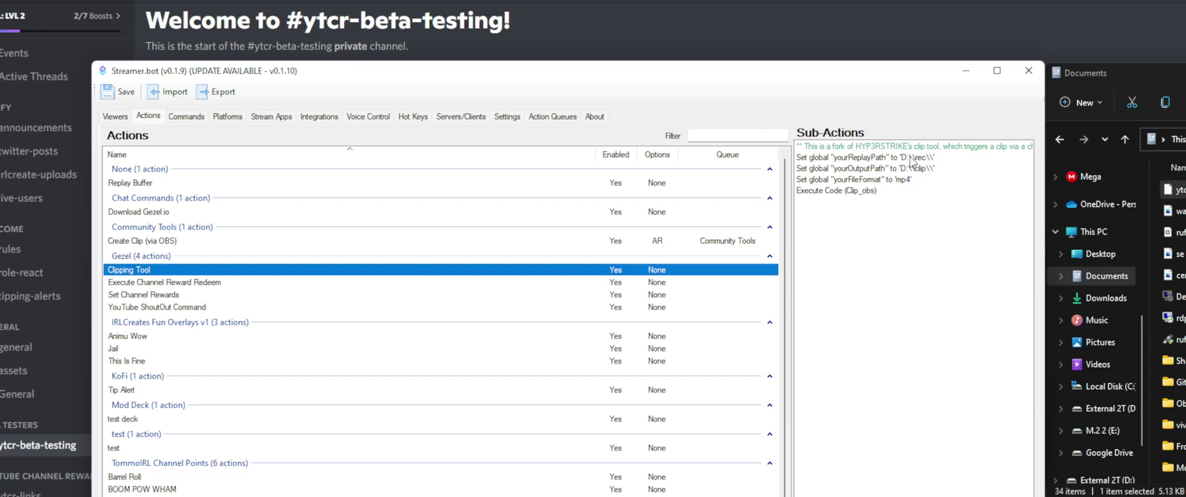
Step: Compare the yourReplayPath setting with the recording path in OBS's Output > Recording settings
double_click(912, 157)
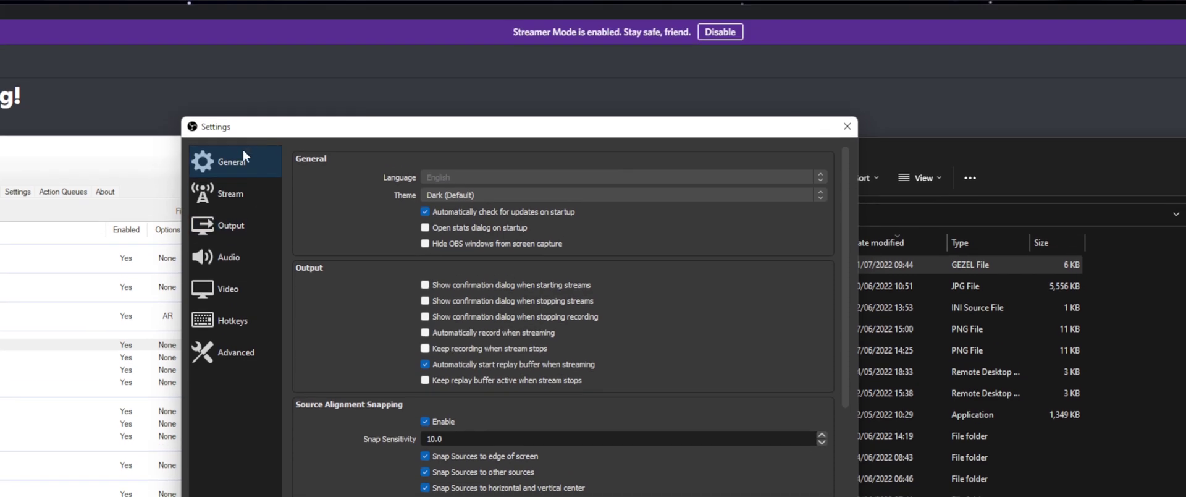
left_click(234, 143)
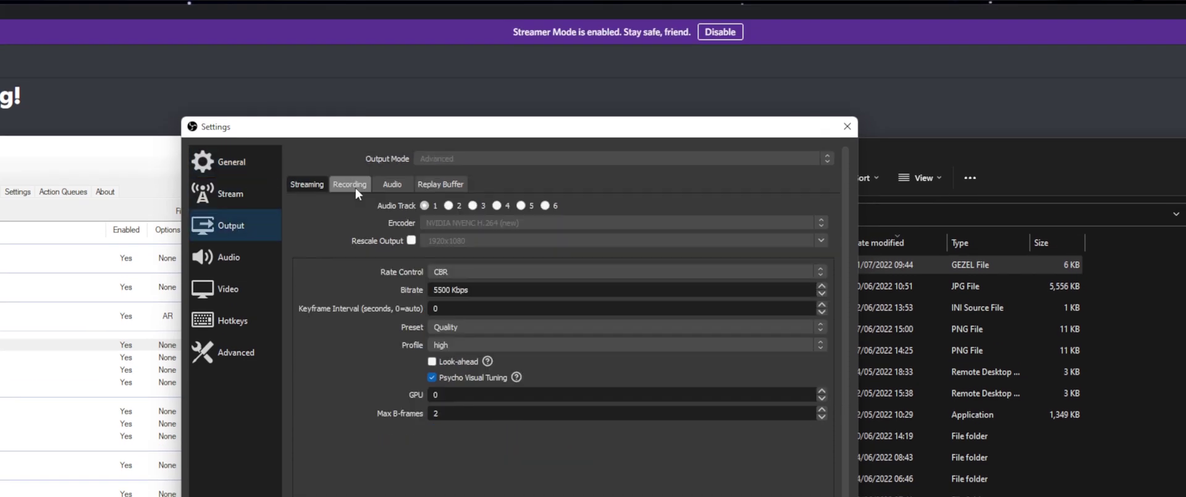
left_click(356, 189)
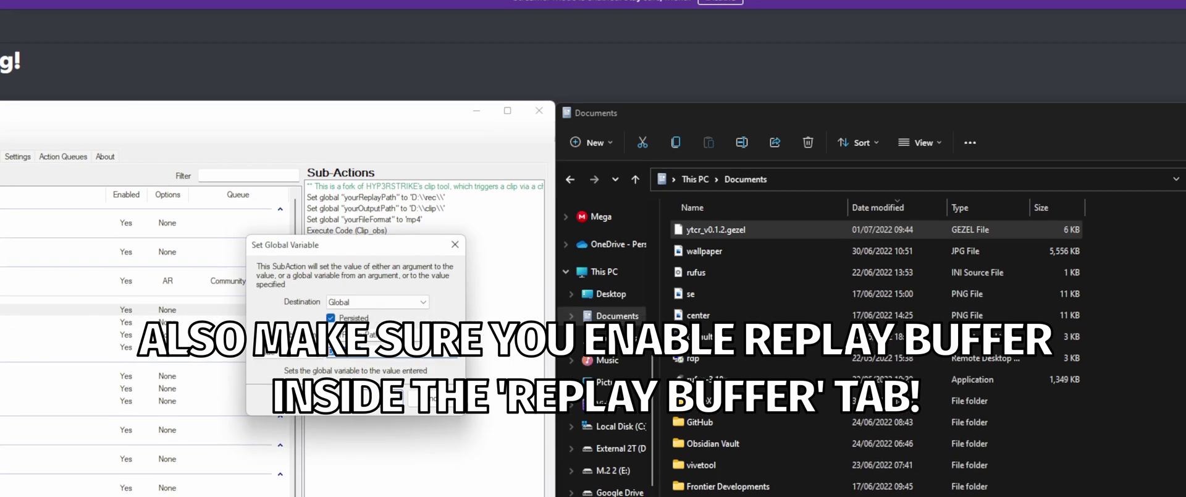
Step: Check the Clipping Tool globals: replay path D:\rec\, clip path D:\clip\, file format mp4
double_click(370, 346)
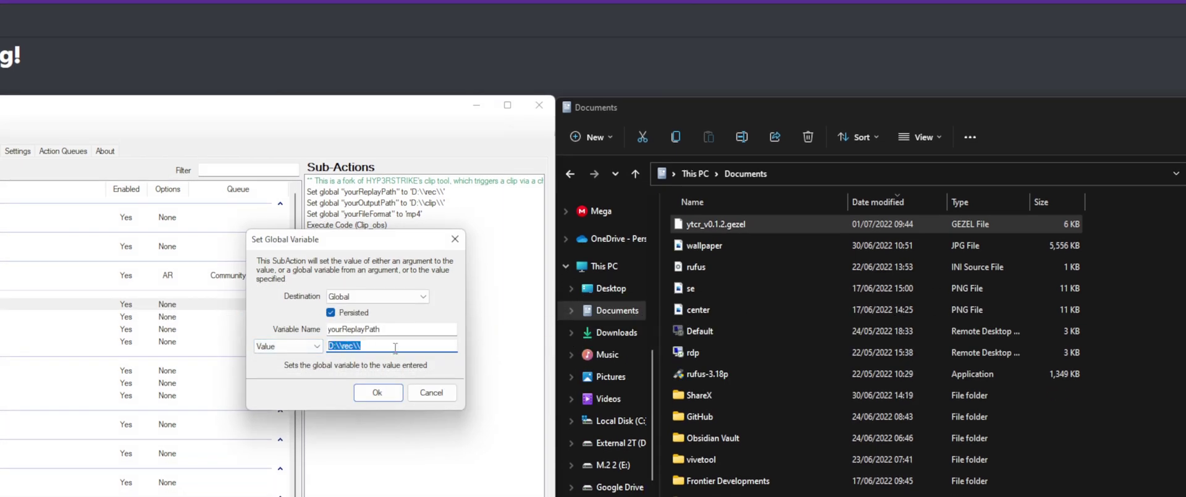
left_click(396, 347)
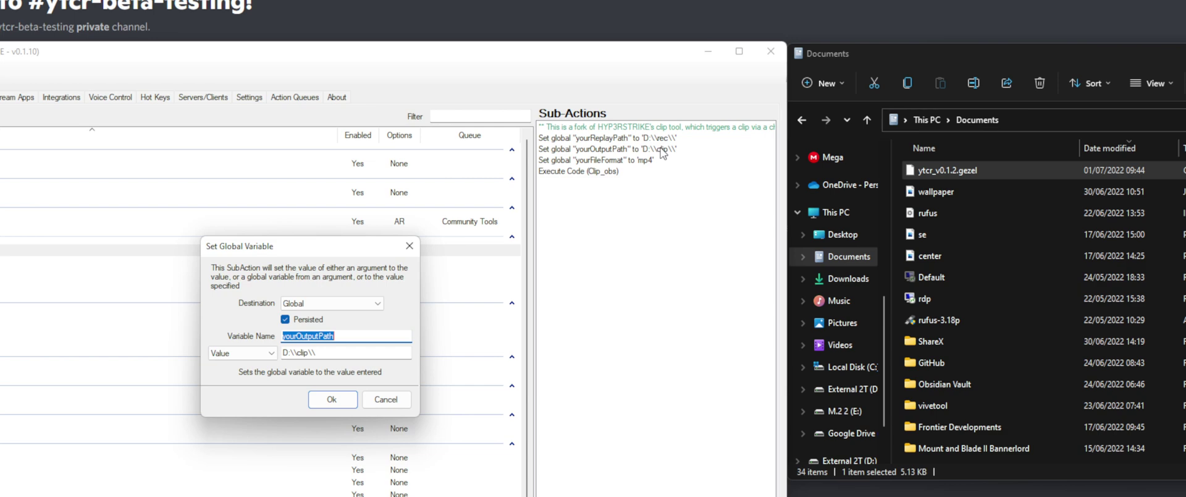
key("Tab")
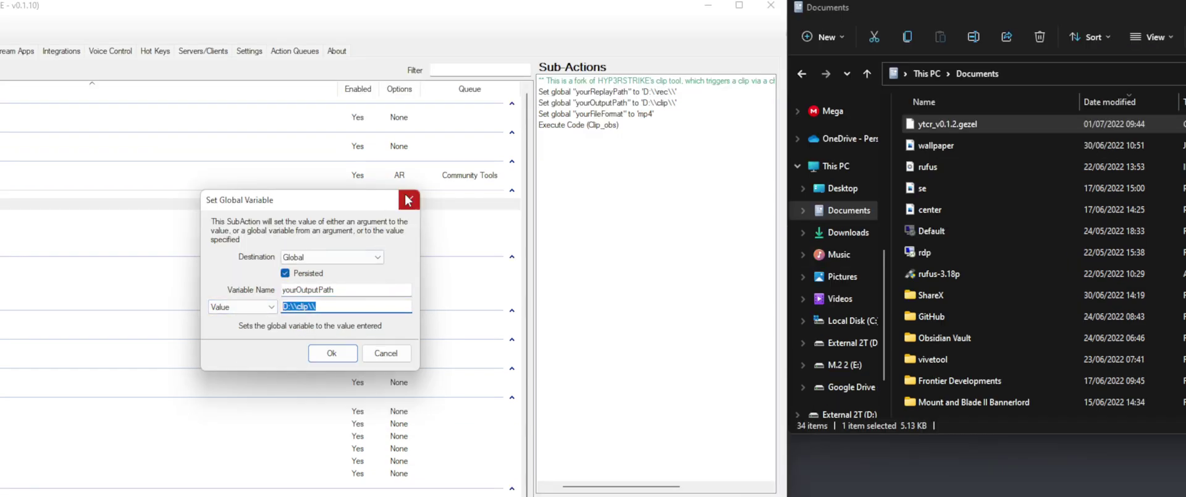
left_click(407, 199)
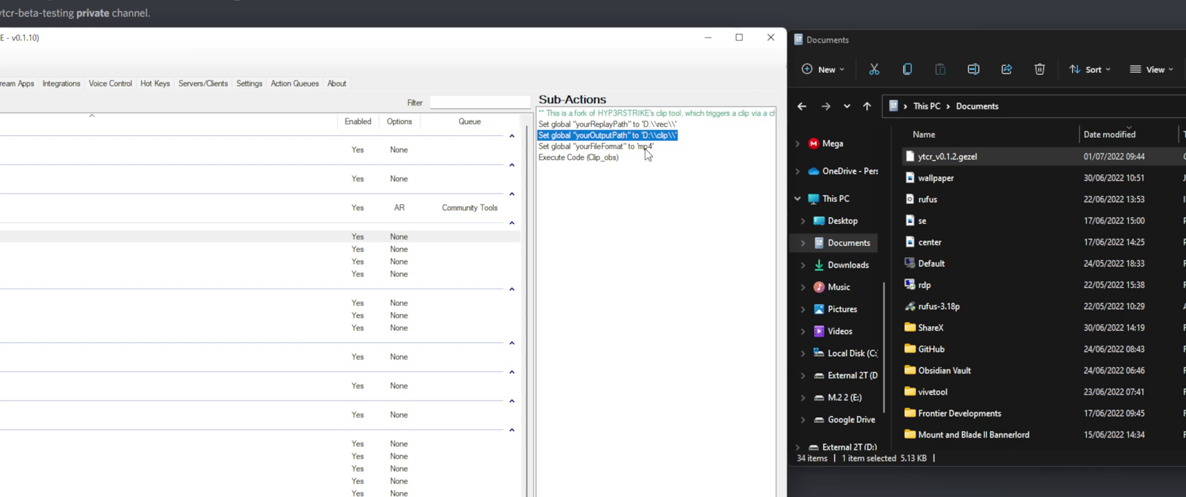
double_click(646, 149)
left_click_drag(313, 340, 281, 341)
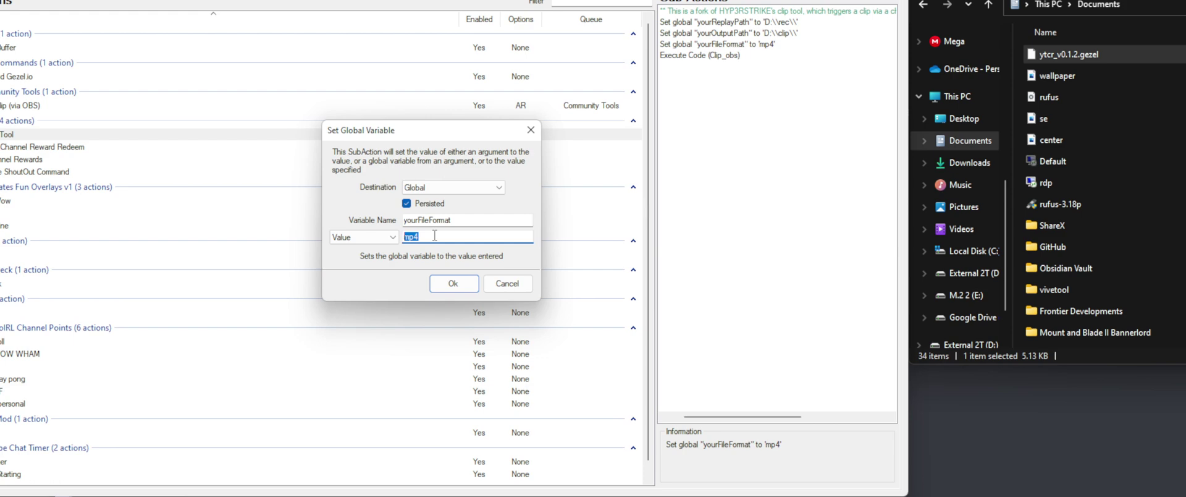
key("Return")
Step: Review the Clipping Tool's C# Execute Code, then go to the Servers/Clients section
double_click(700, 55)
scroll(421, 281, "down", 5)
scroll(421, 280, "up", 5)
scroll(421, 280, "down", 5)
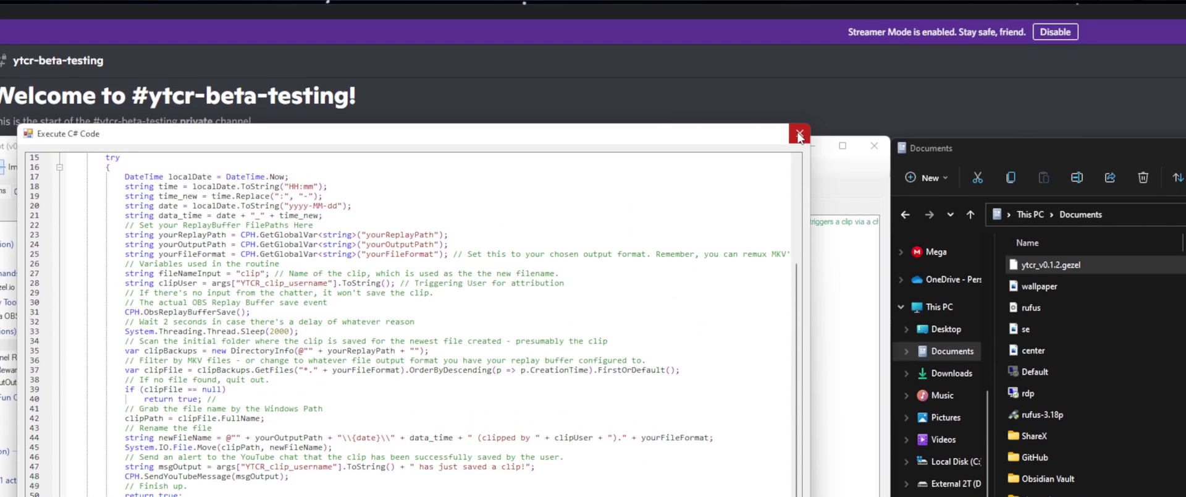
left_click(799, 82)
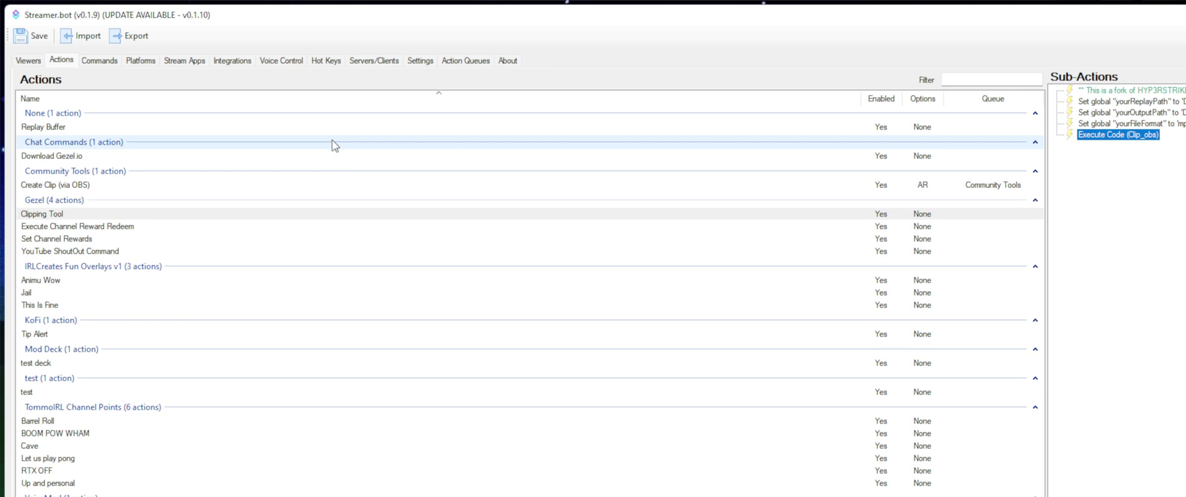
left_click(371, 64)
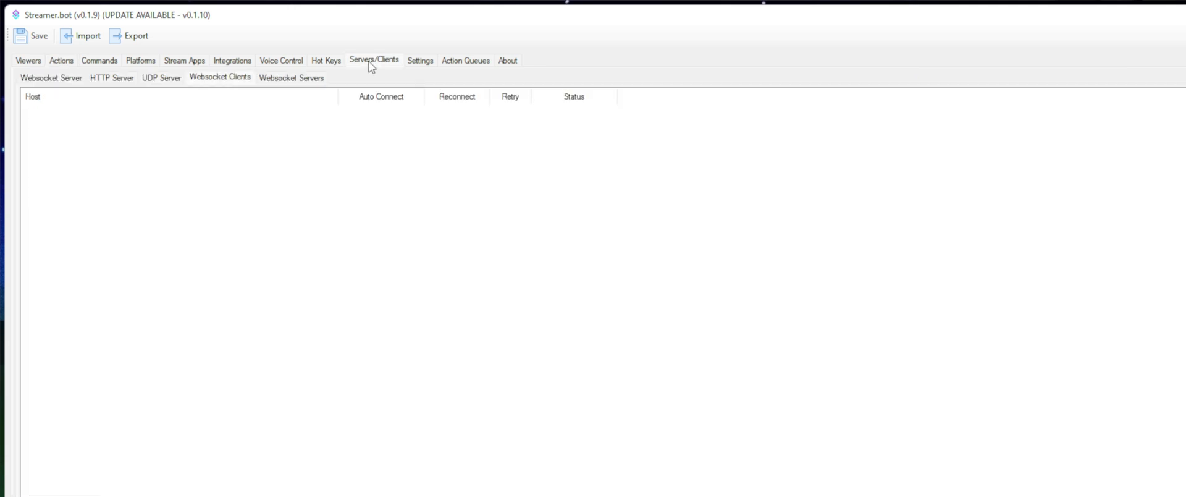
Step: Add a websocket client named 'Gezels YTCR' with the endpoint from the wiki setup docs
left_click(219, 82)
right_click(468, 280)
left_click(498, 291)
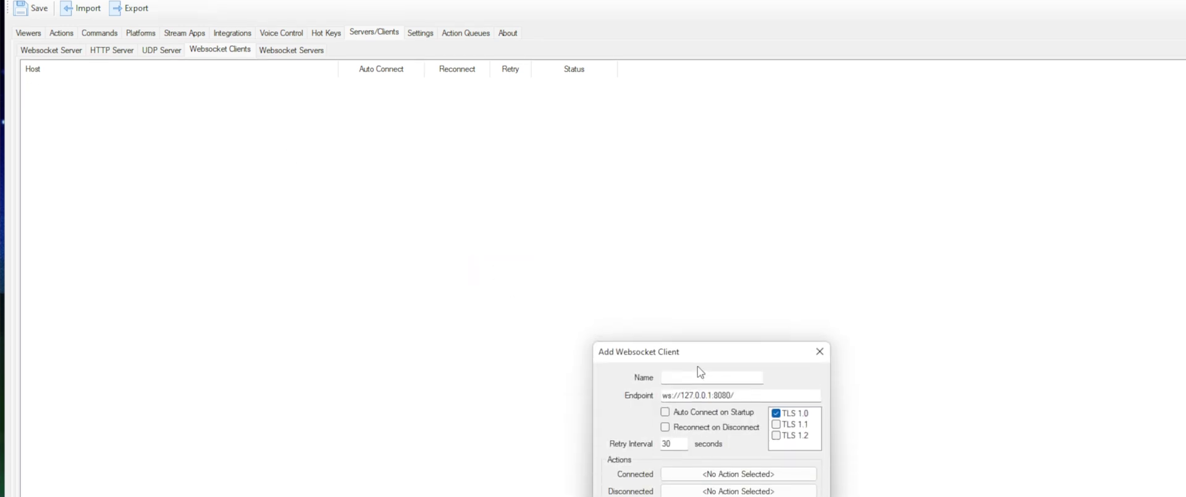
type("Geze")
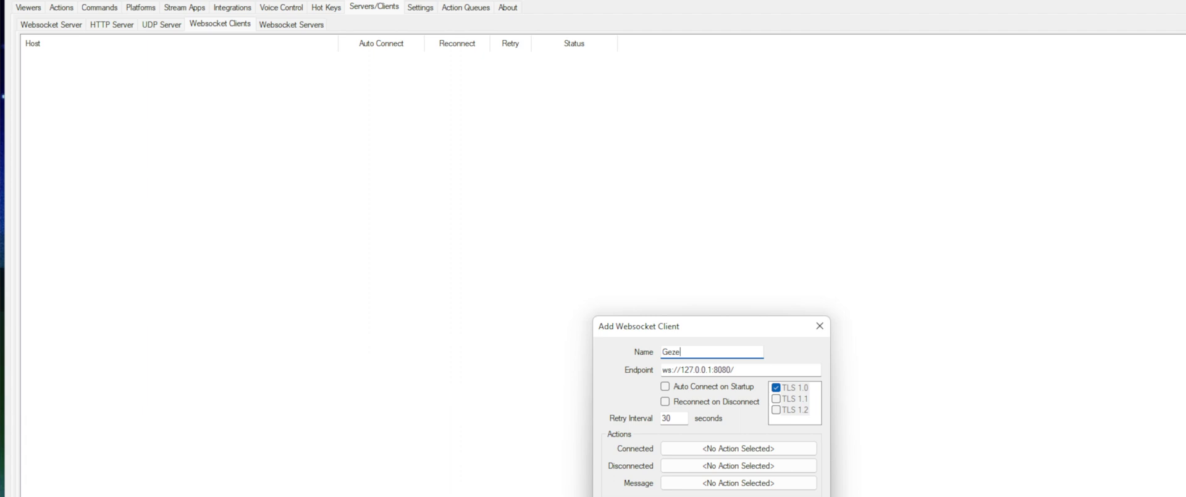
type("ls YTCR")
left_click_drag(741, 351, 609, 348)
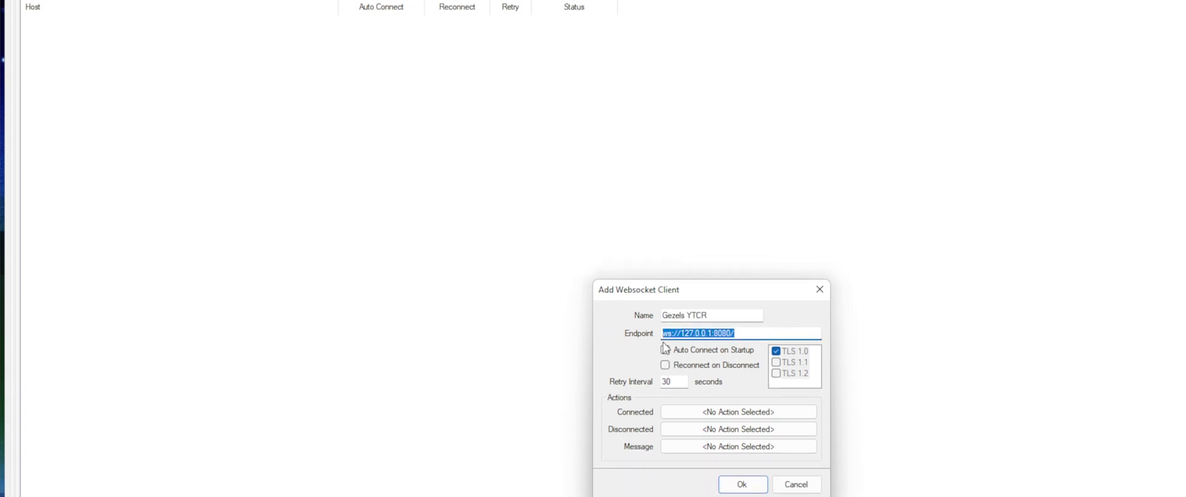
key("BackSpace")
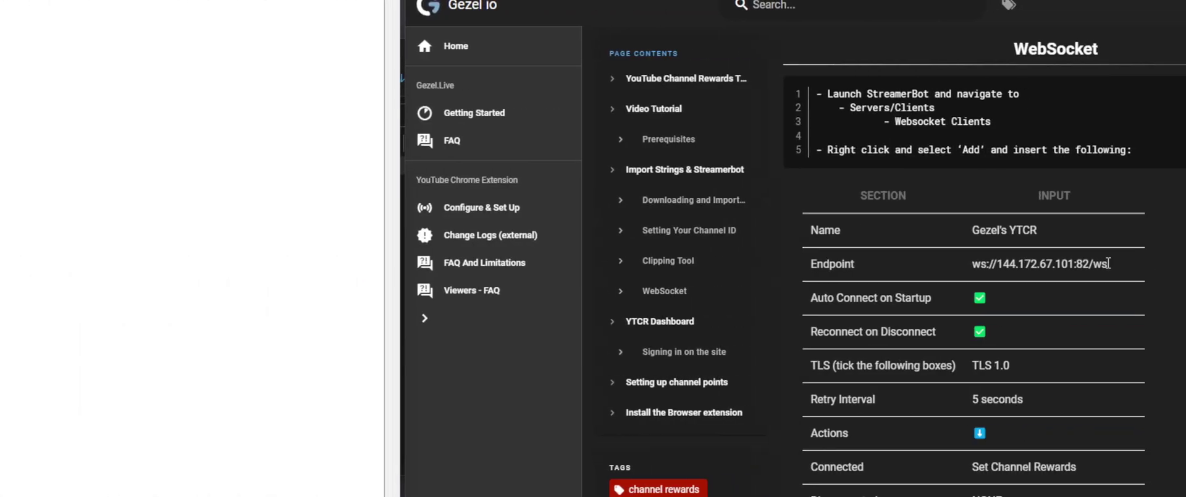
left_click_drag(1108, 263, 972, 264)
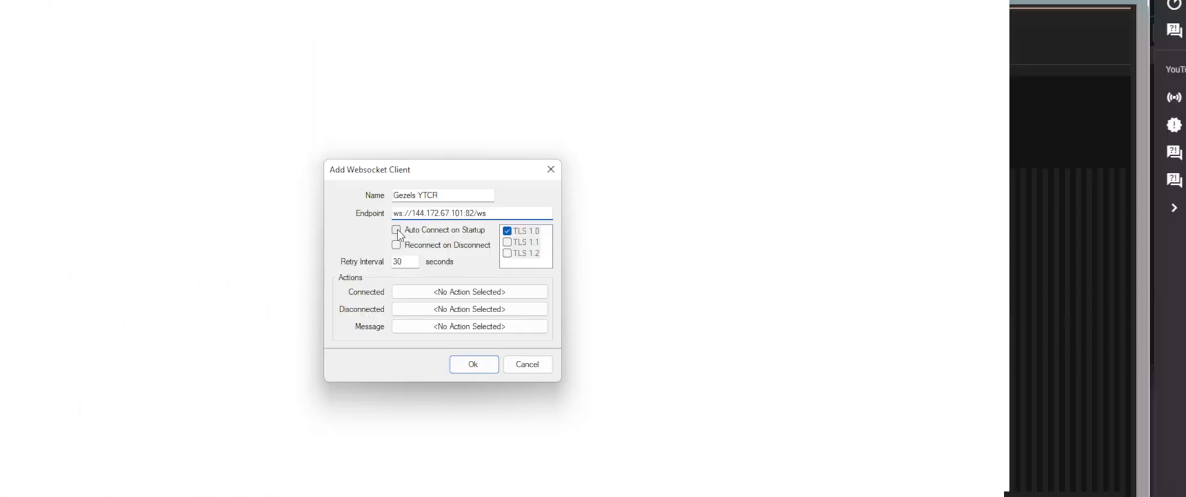
Step: Enable Auto Connect and Reconnect with a 5-second retry interval
left_click(397, 231)
left_click(397, 246)
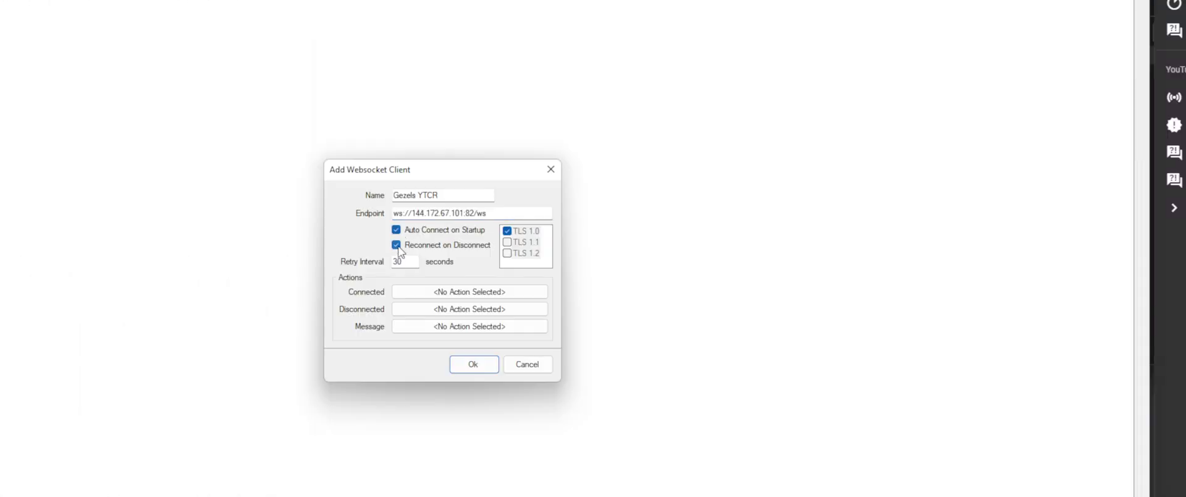
double_click(403, 264)
type("5")
Step: Assign Set Channel Rewards on Connected and Execute Channel Reward Redeem on Message, then save
left_click(452, 291)
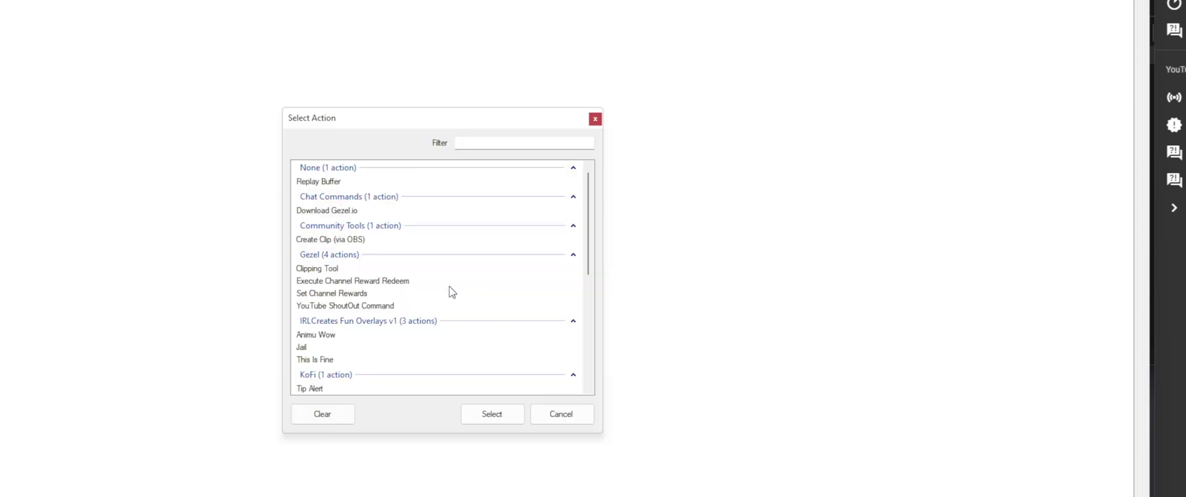
scroll(374, 314, "down", 6)
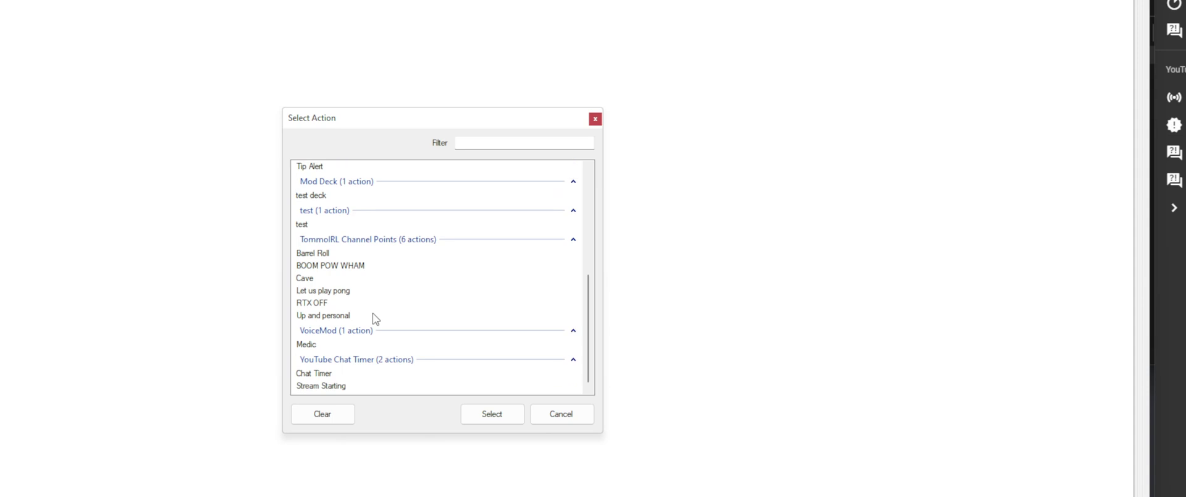
double_click(376, 316)
left_click(545, 336)
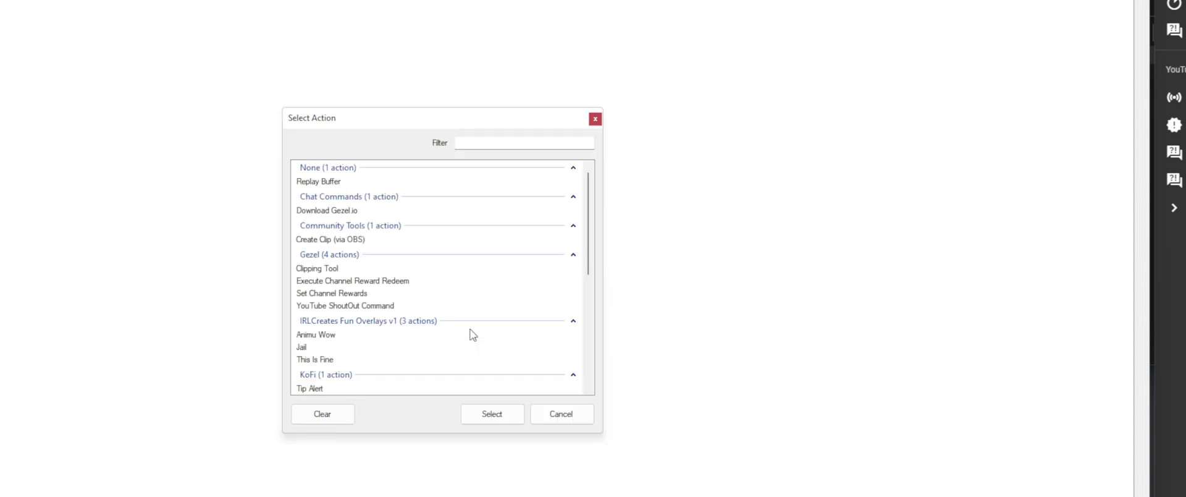
double_click(395, 280)
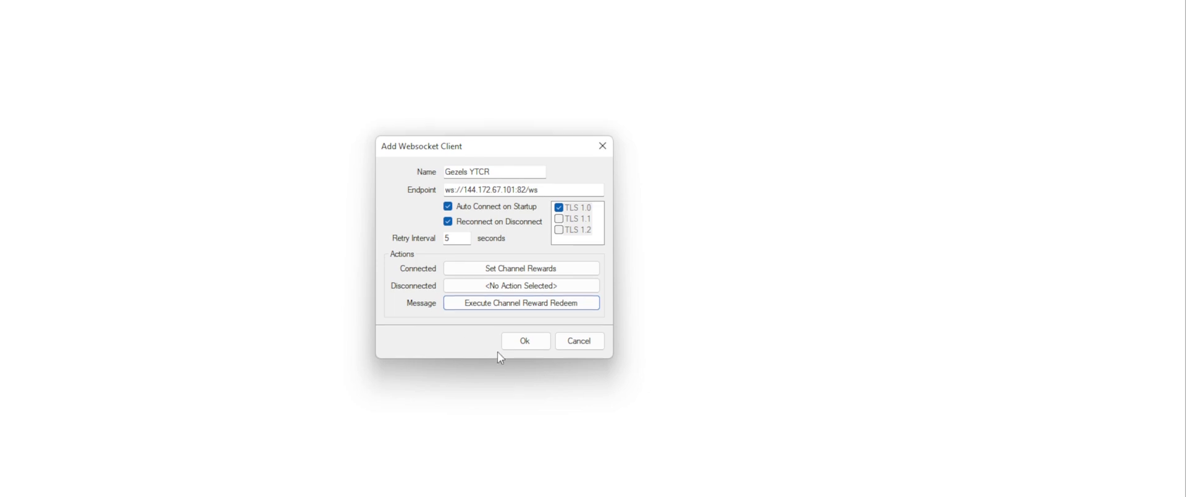
left_click(528, 344)
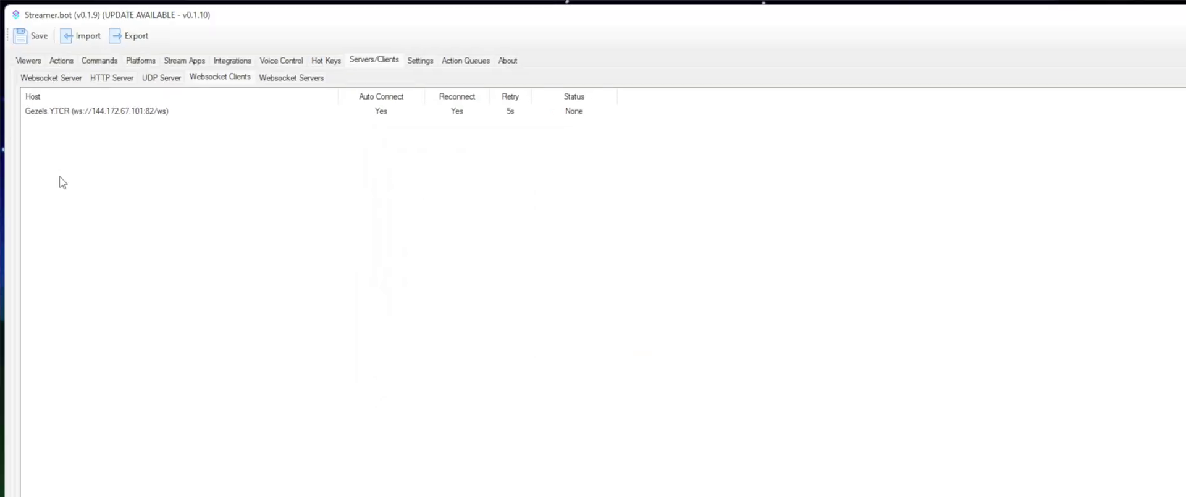
Step: Connect the Gezels YTCR websocket client to the server
right_click(521, 113)
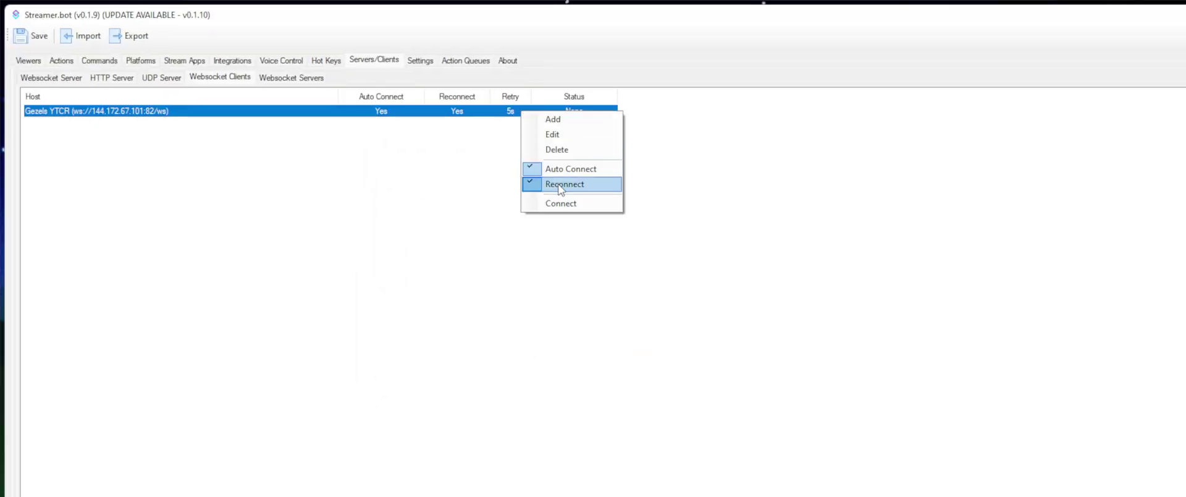
left_click(575, 203)
left_click(588, 138)
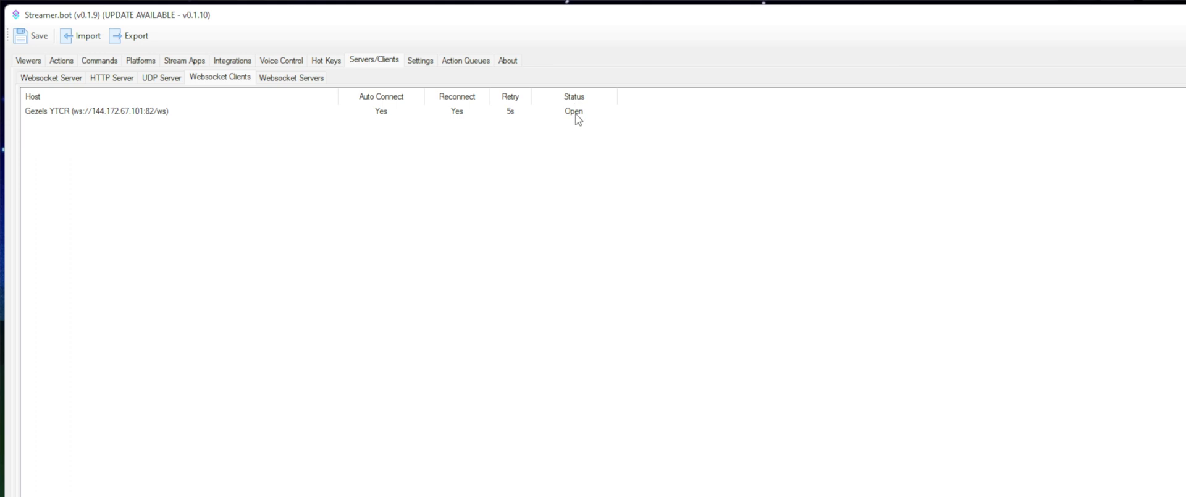
left_click(575, 111)
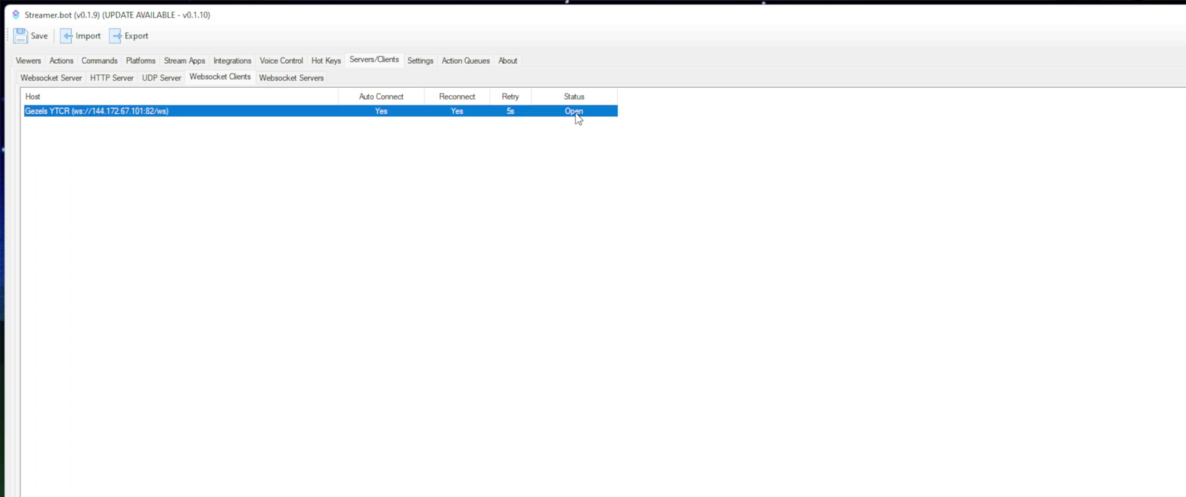
Step: Disconnect and reconnect the client to confirm it shows Open, then start YTCR Login/Signup
right_click(532, 117)
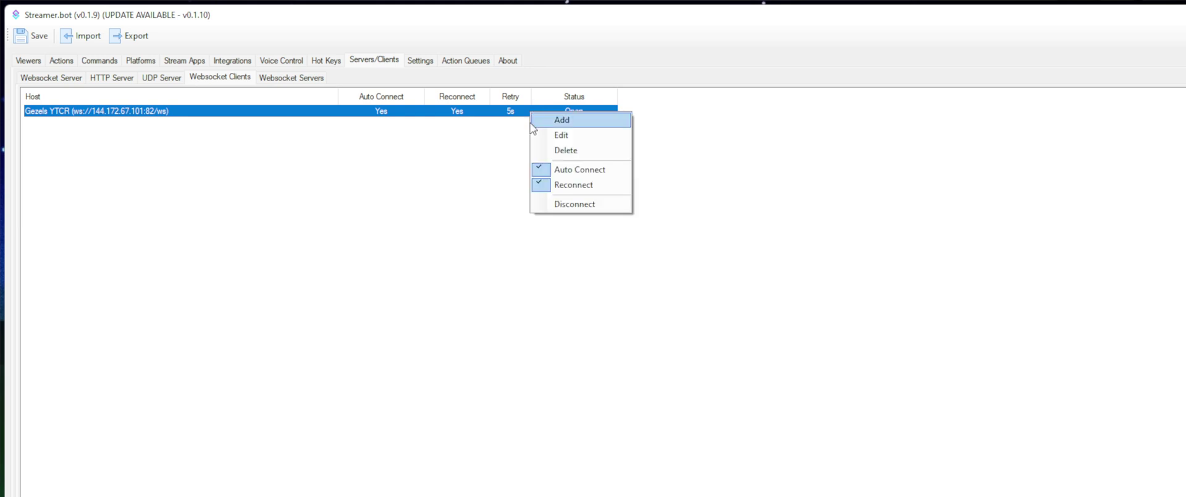
left_click(543, 204)
right_click(537, 112)
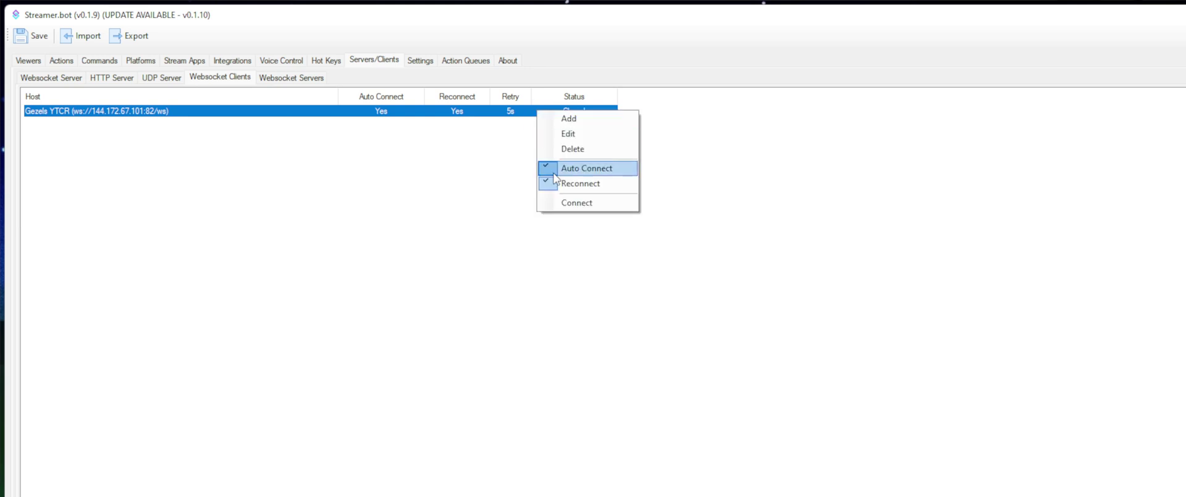
left_click(559, 201)
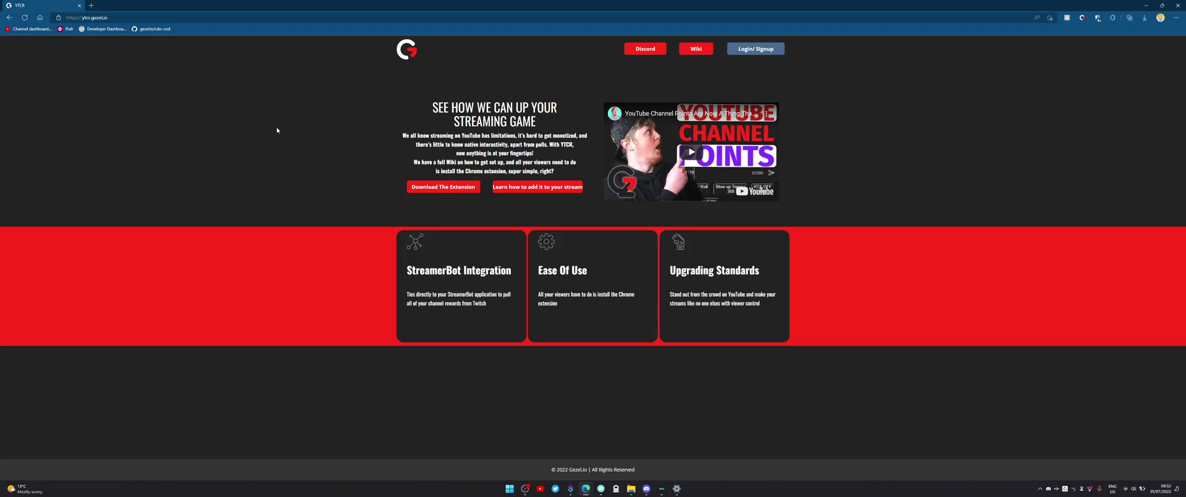
left_click(759, 54)
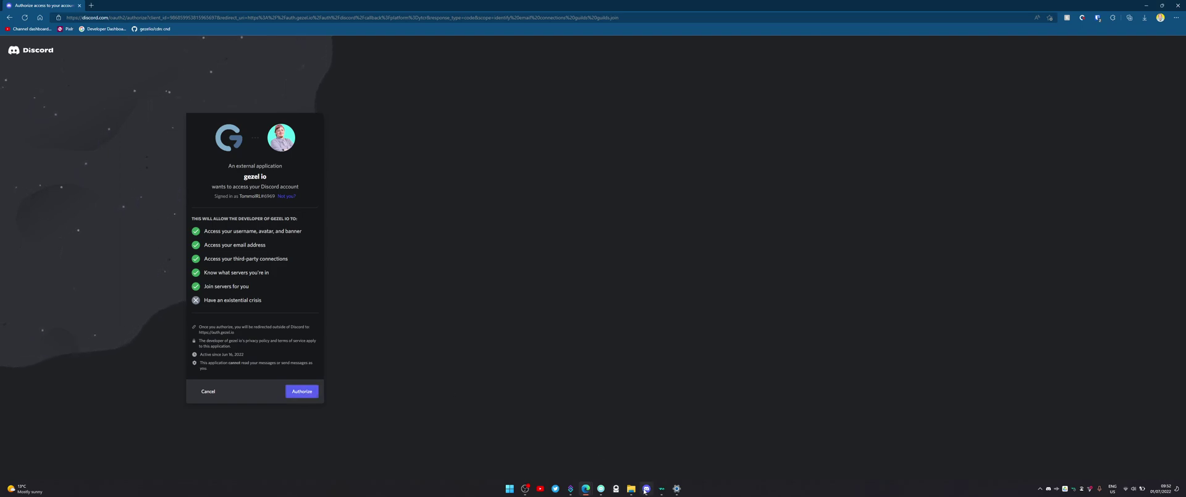
Step: In Discord's User Settings, check that the Connections page lists the linked YouTube account
left_click(646, 488)
key("ctrl+comma")
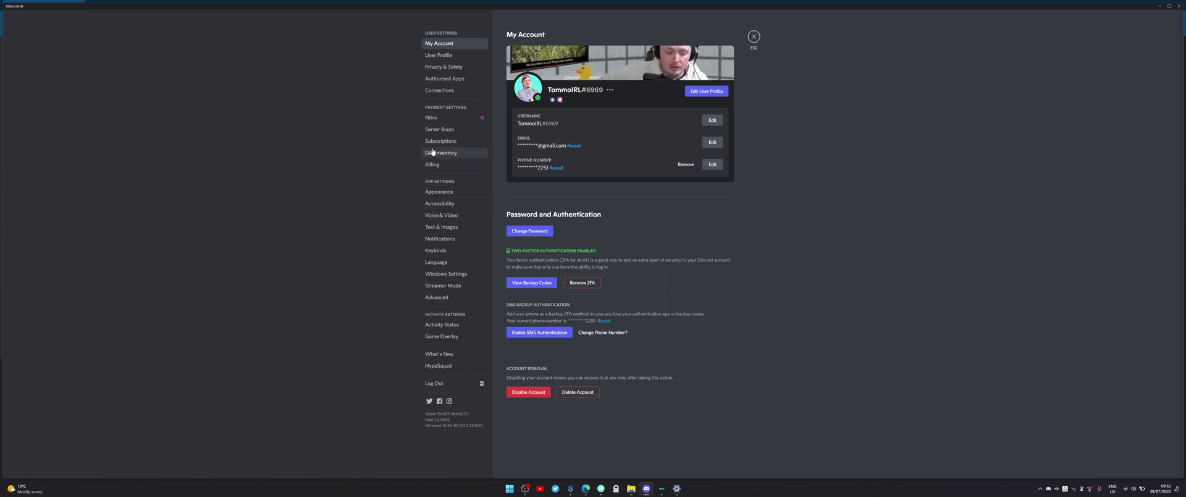
left_click(439, 90)
scroll(706, 221, "down", 1)
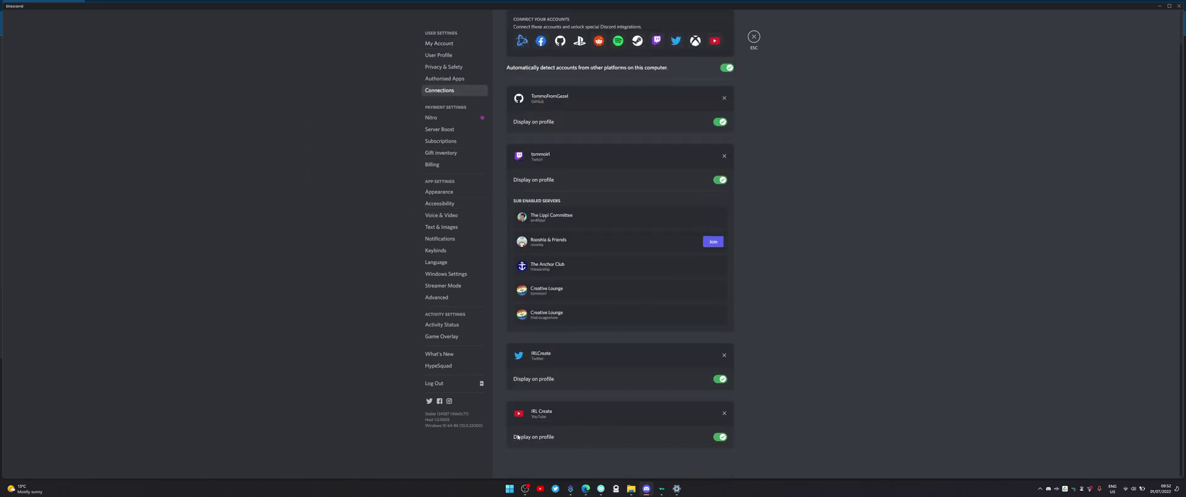
scroll(562, 425, "up", 1)
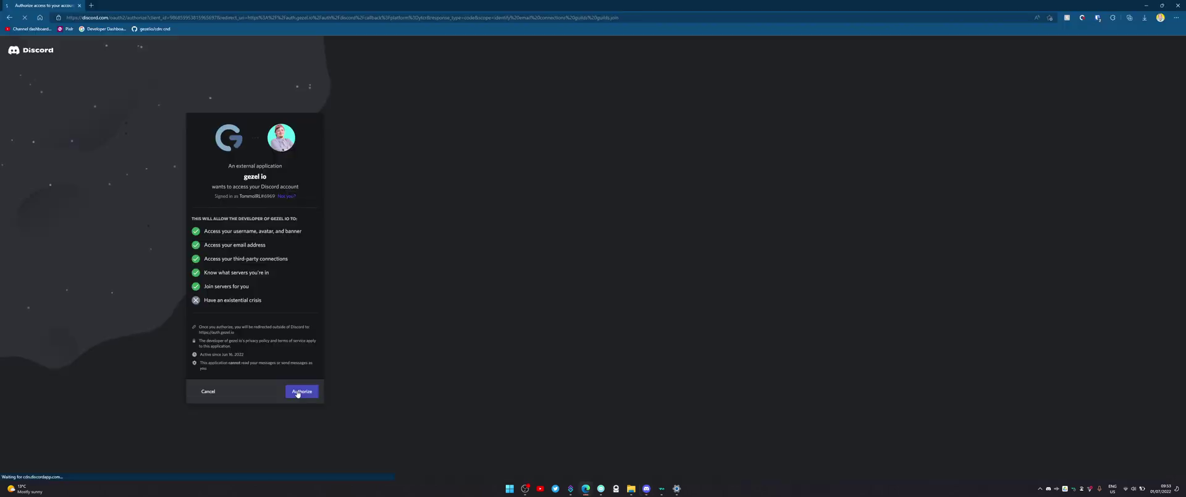
Step: Authorize the Discord login in Gezel YTCR, then give the chosen viewer +500 points
left_click(304, 391)
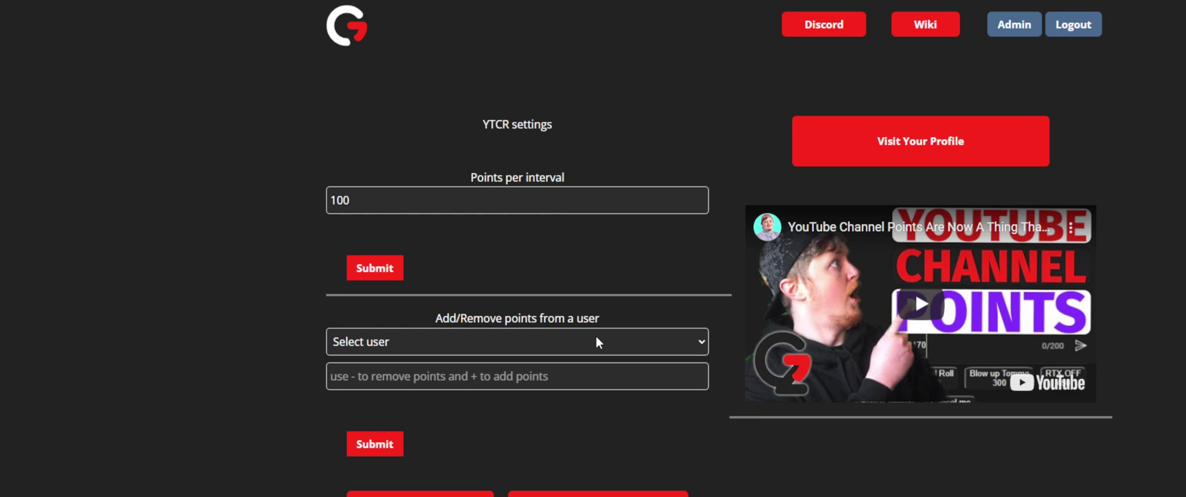
left_click(598, 342)
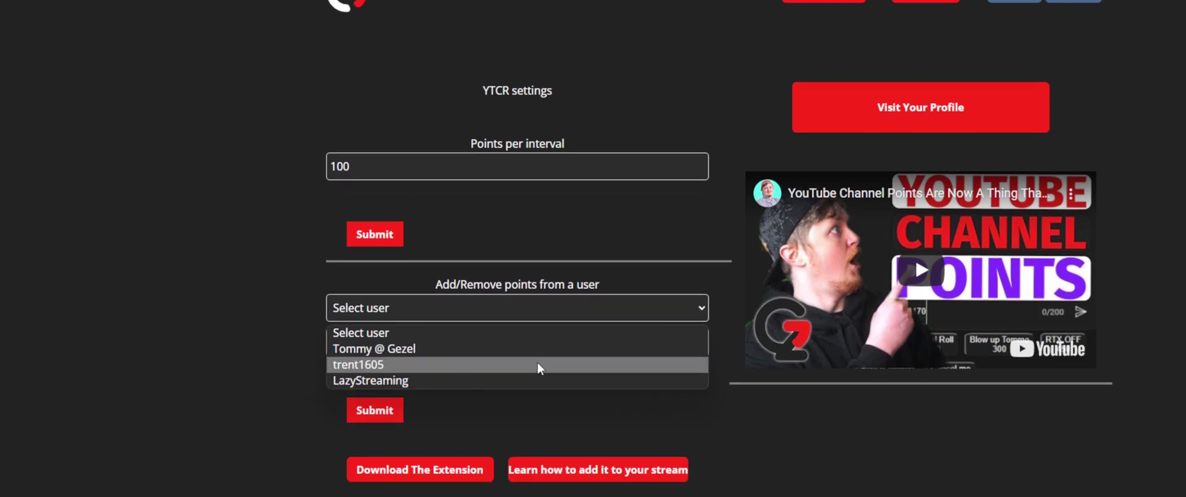
left_click(532, 414)
left_click(514, 378)
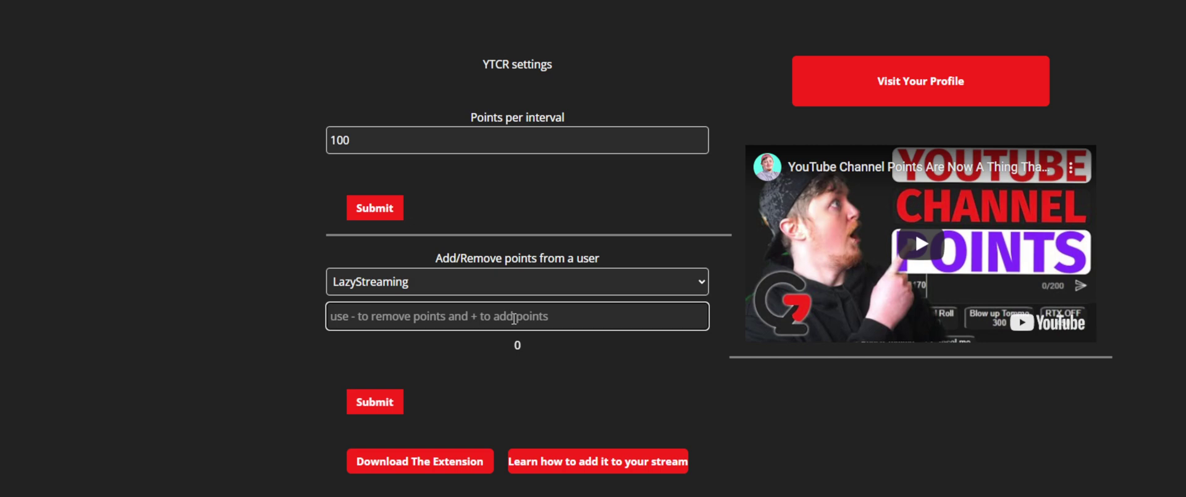
type("+500")
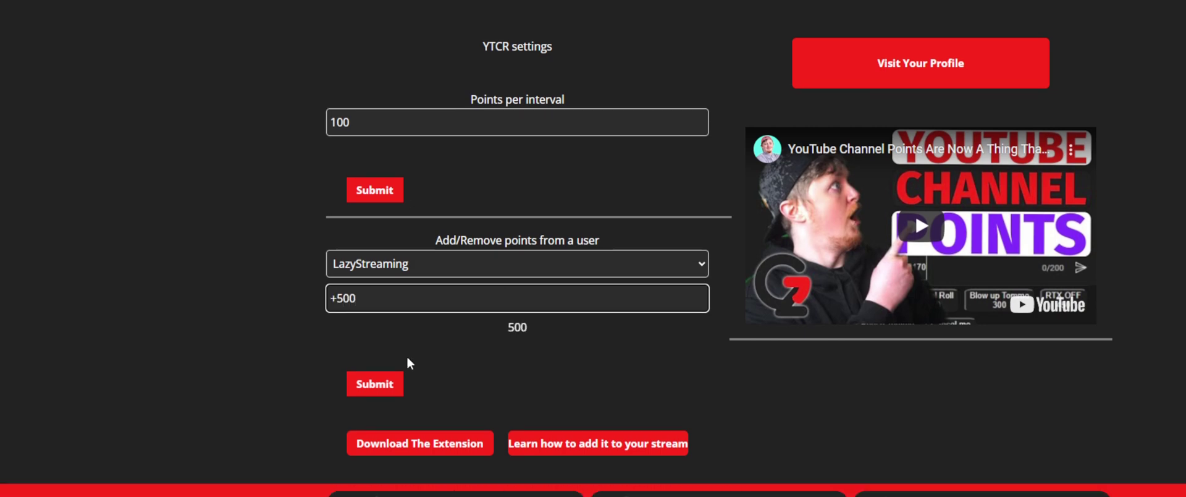
left_click(389, 386)
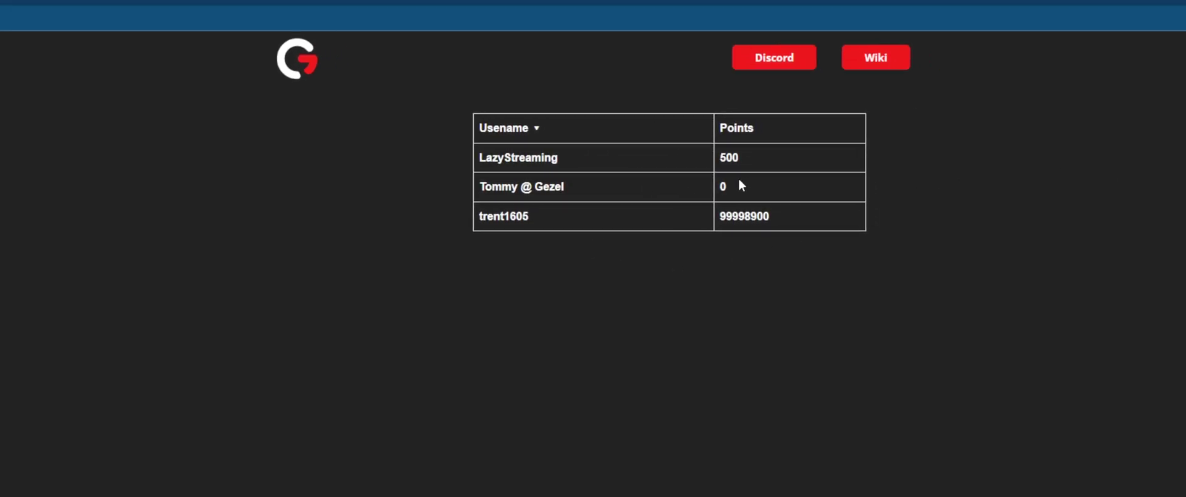
double_click(778, 158)
double_click(502, 159)
left_click(510, 309)
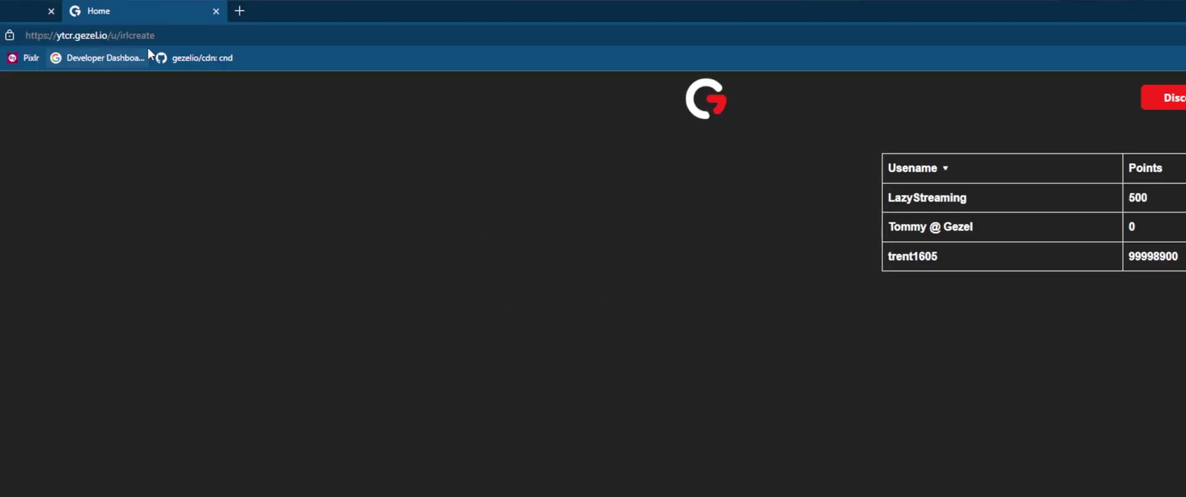
double_click(149, 36)
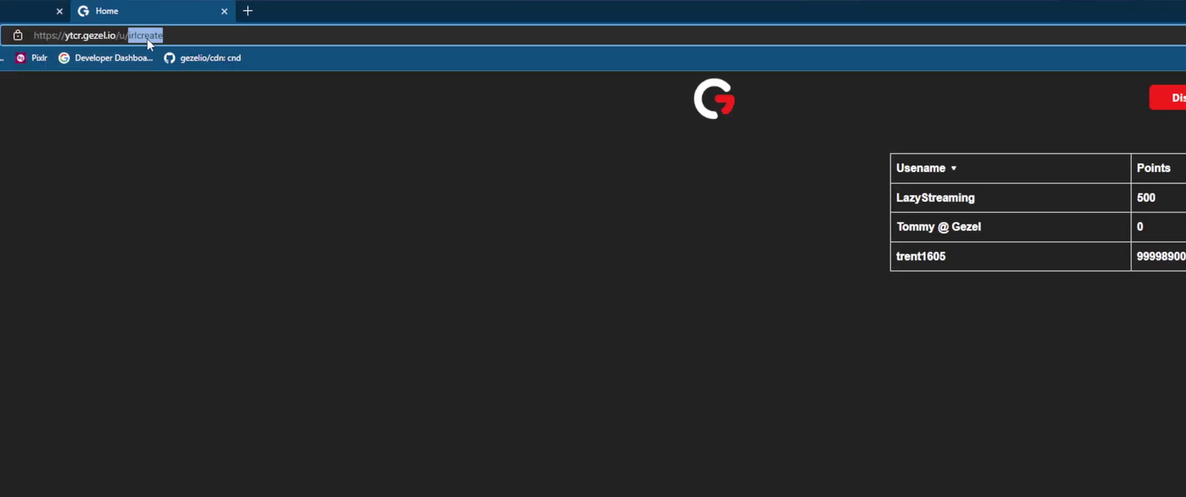
left_click(608, 199)
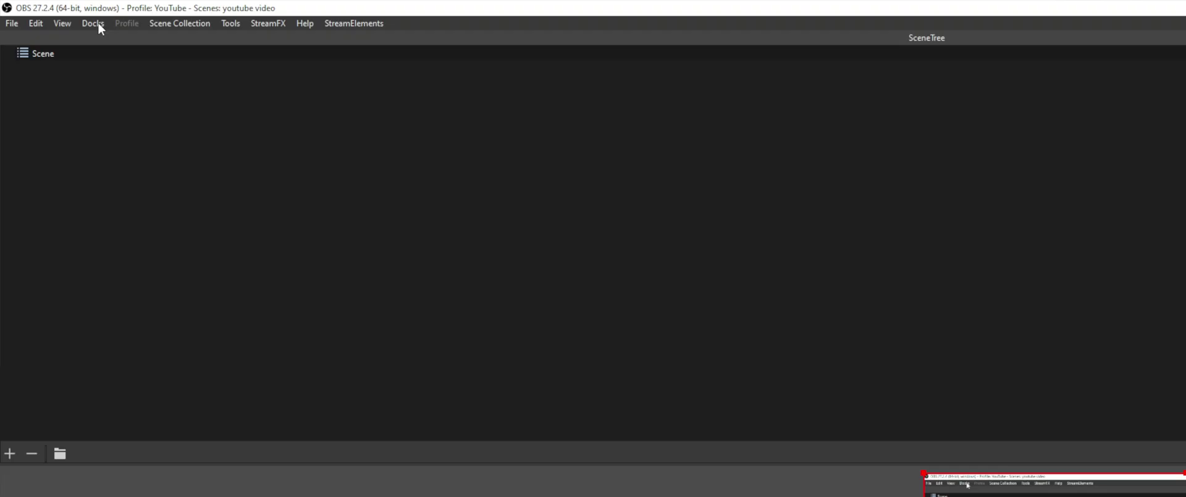
Step: Review the YTCR custom browser dock's name and page address in the Custom Browser Docks settings
left_click(99, 26)
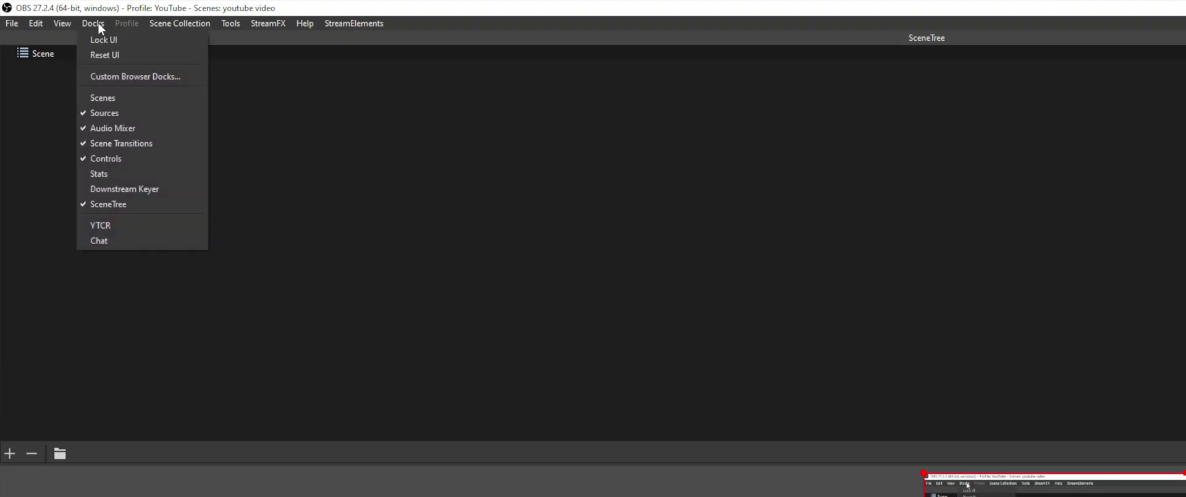
left_click(113, 76)
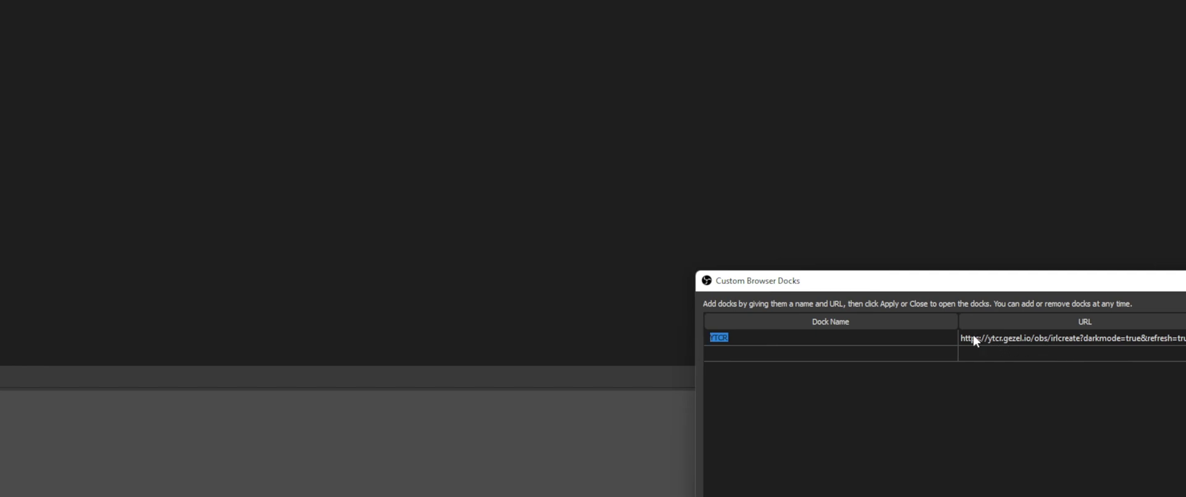
left_click(974, 341)
left_click(1058, 341)
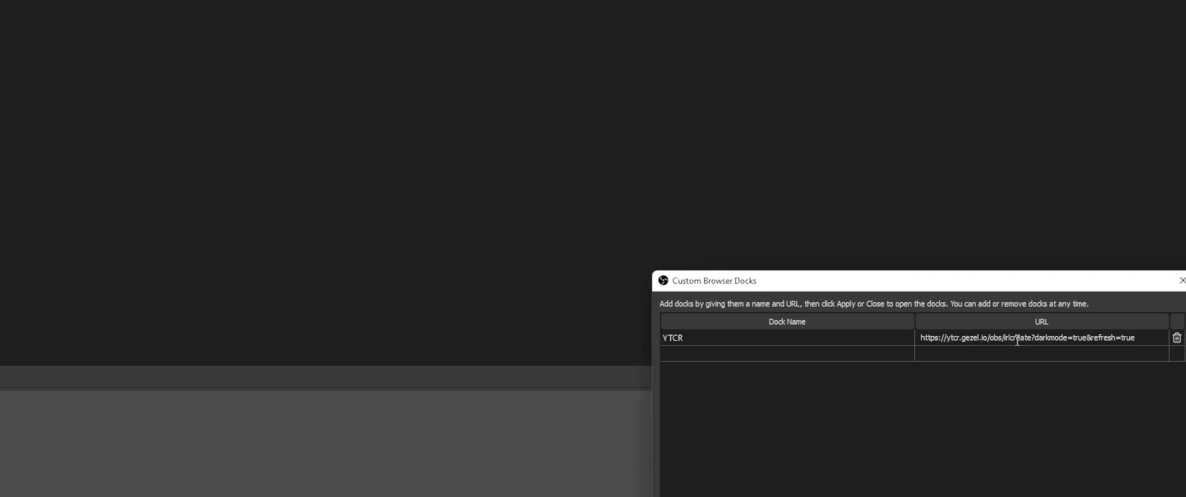
left_click_drag(1032, 341, 1005, 341)
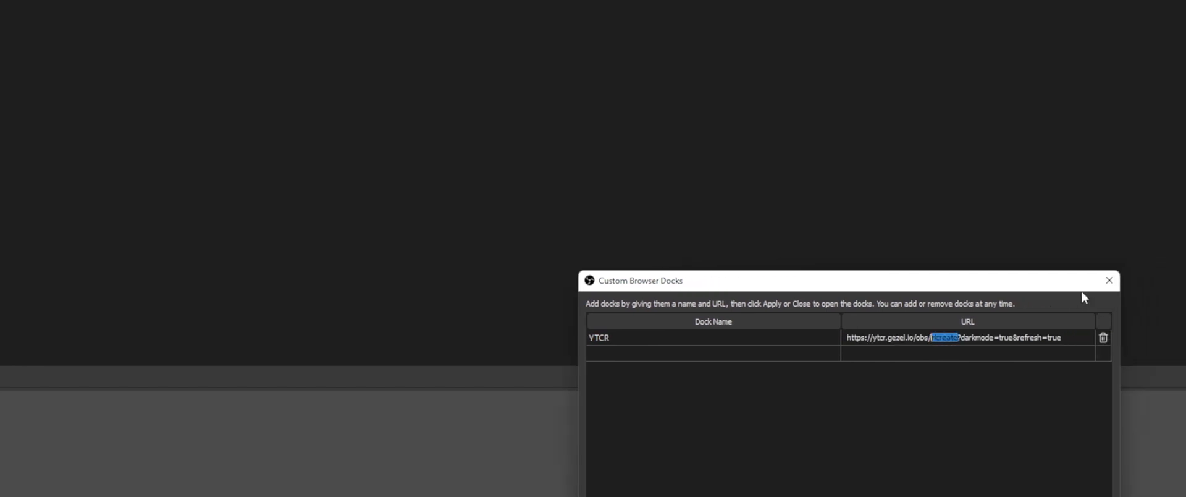
left_click(1118, 280)
Step: Drag the floating YTCR points panel onto the left edge of the OBS main window to dock it
left_click_drag(728, 396, 662, 391)
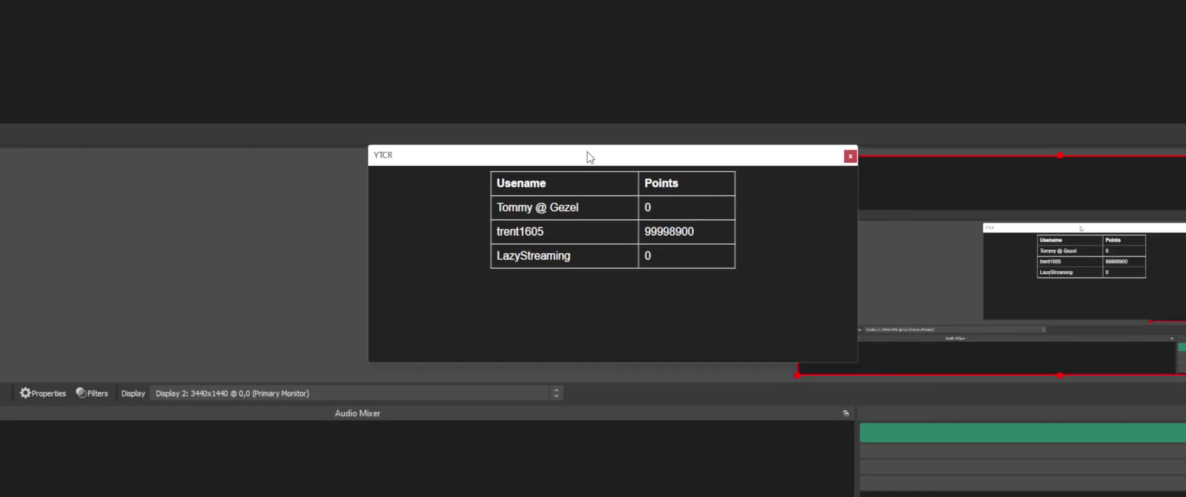
left_click_drag(590, 158, 58, 0)
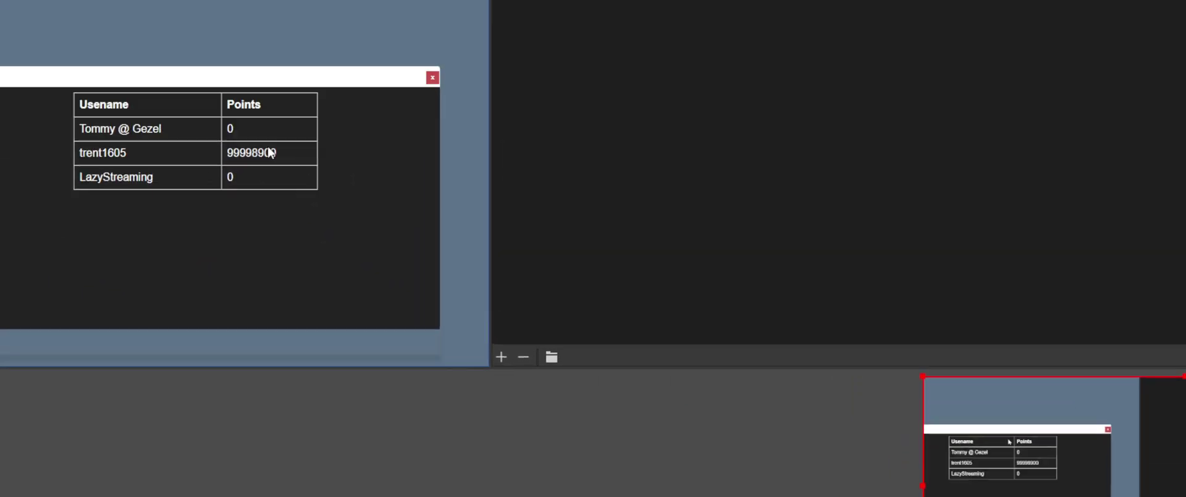
left_click_drag(194, 147, 204, 152)
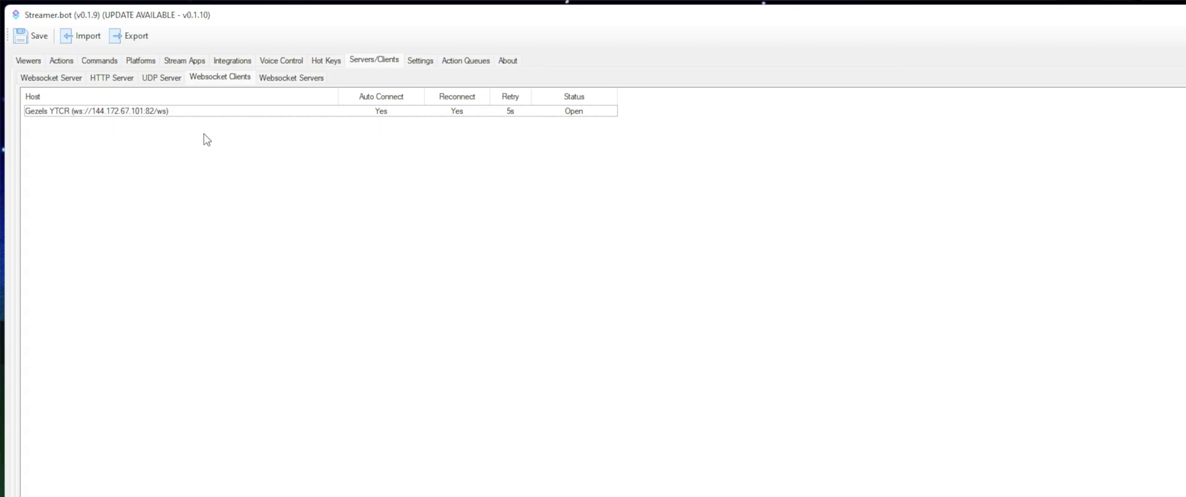
Step: Add a new Twitch channel point reward titled 'test' with a cost of 100
left_click(131, 62)
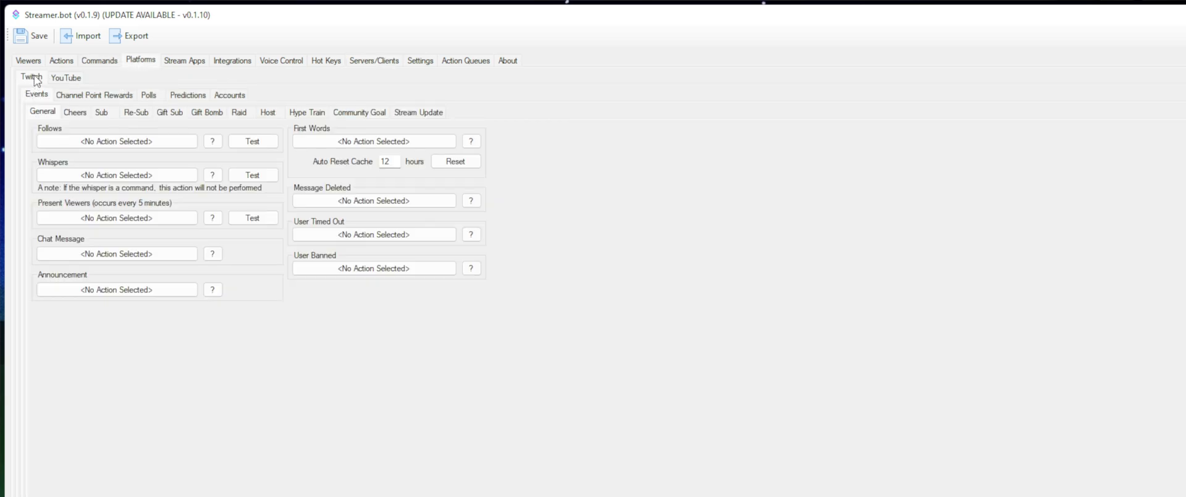
left_click(96, 97)
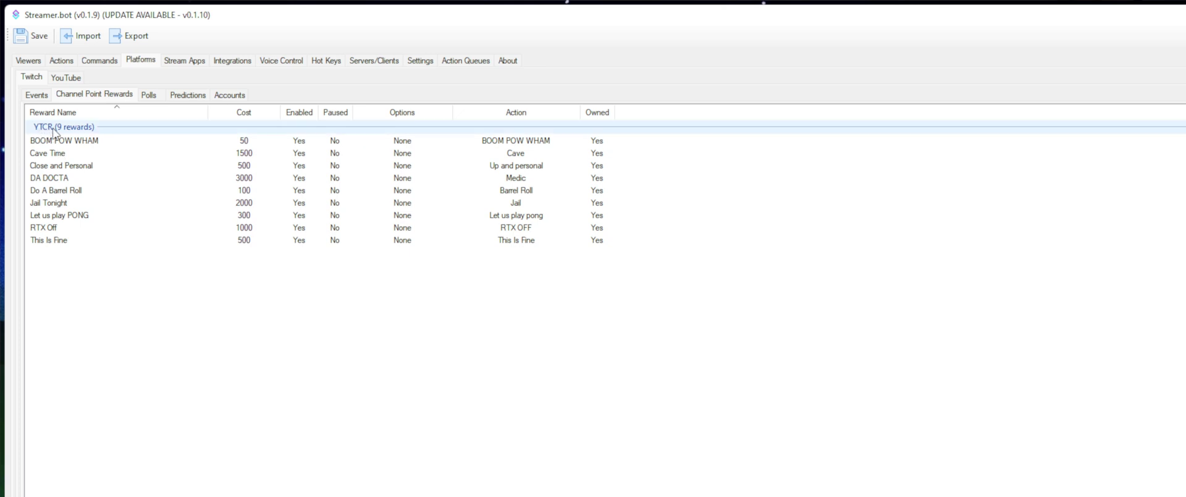
right_click(66, 272)
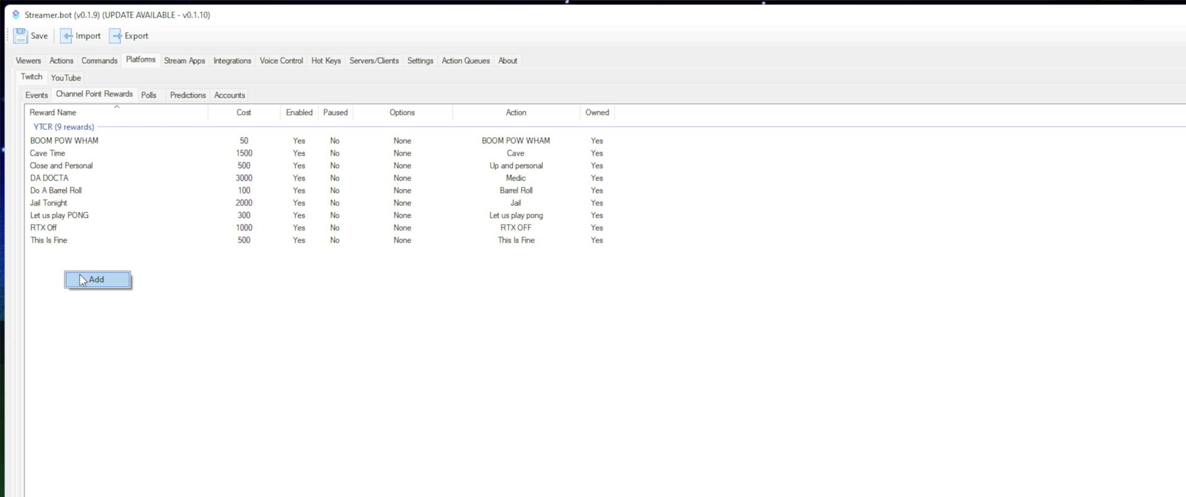
left_click(87, 279)
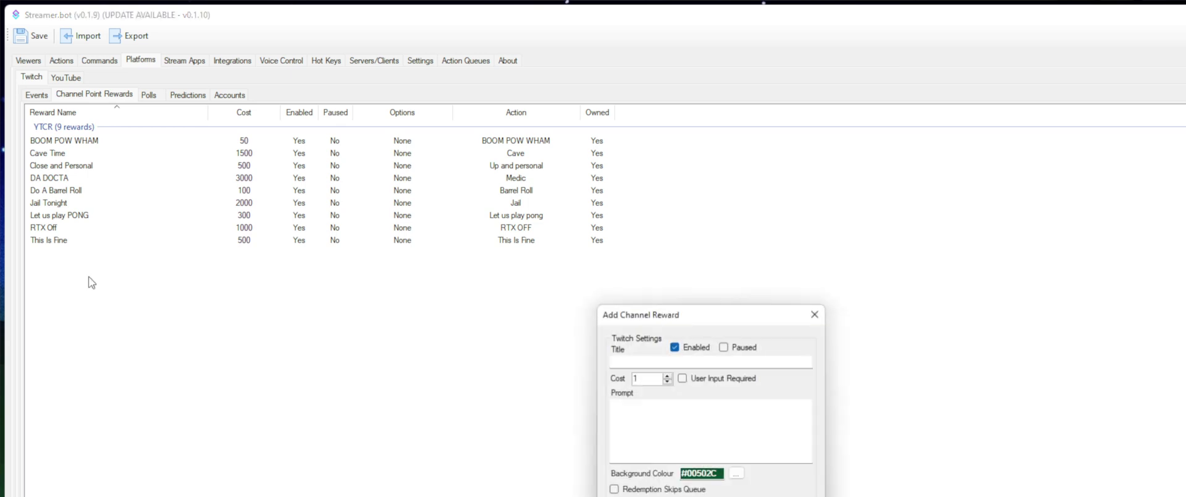
type("test")
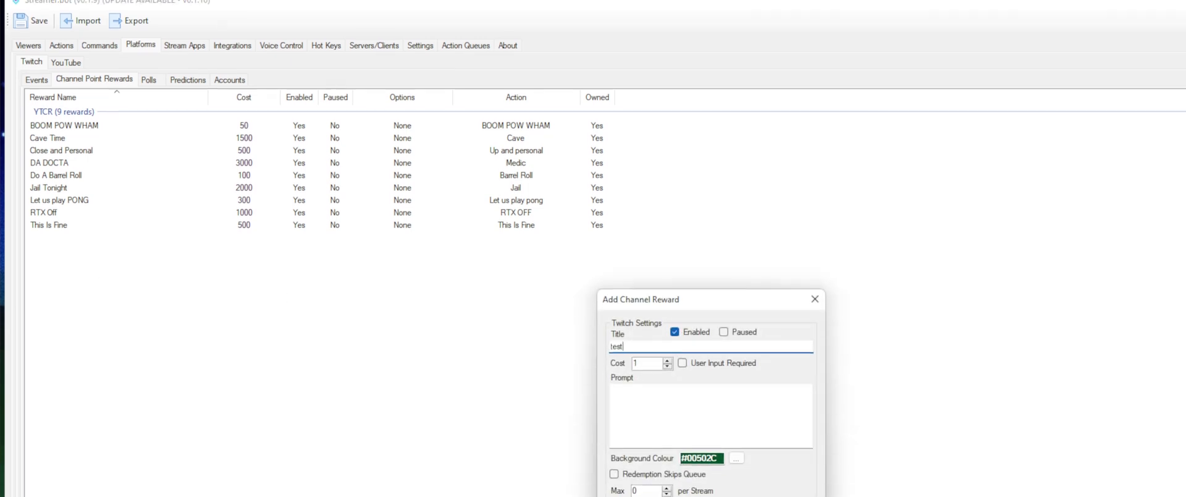
key("Tab")
type("100")
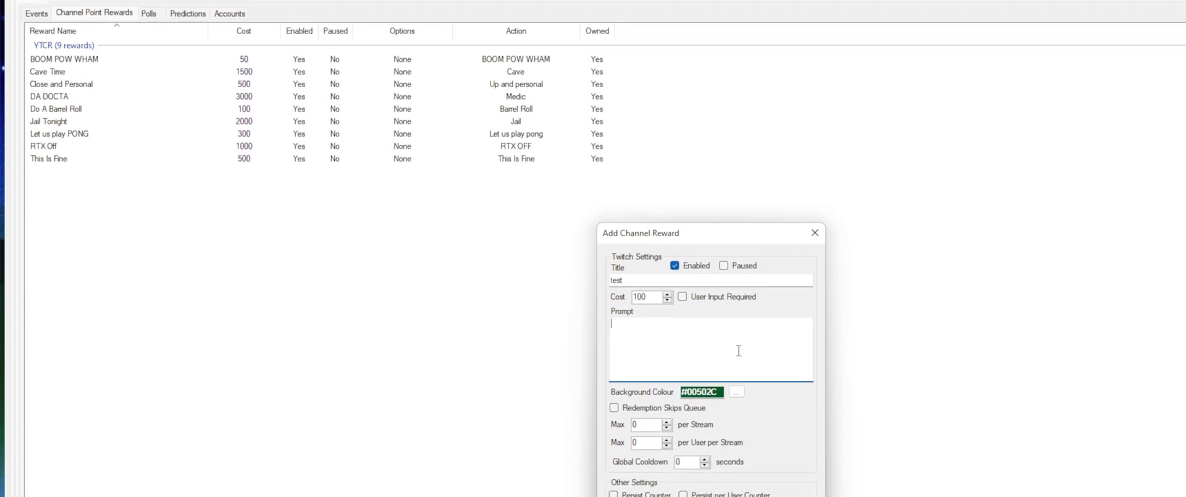
Step: Set the test reward's action to Download Gezel.io and its group to YTCR, then save it
left_click(744, 362)
left_click(664, 476)
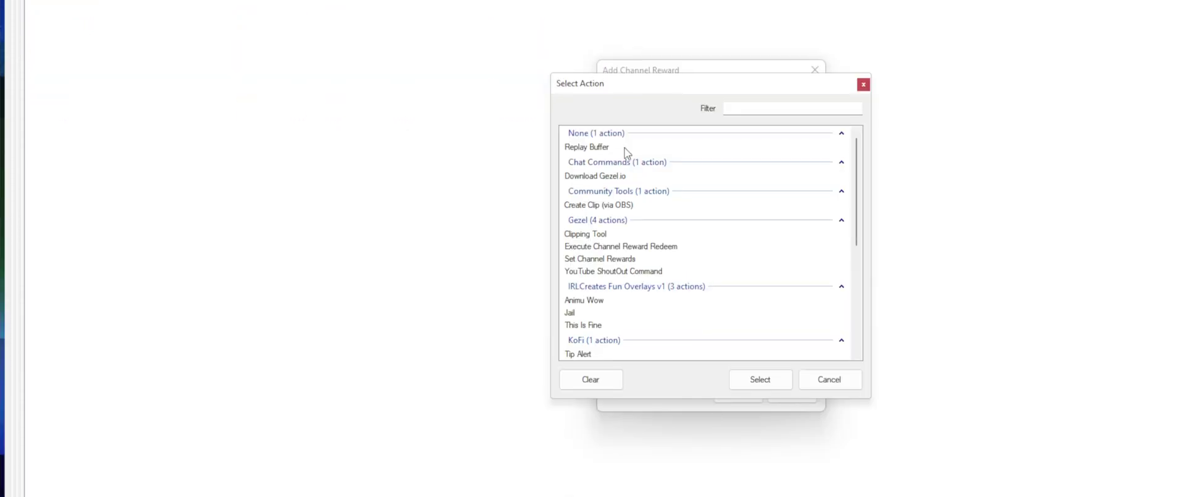
double_click(639, 179)
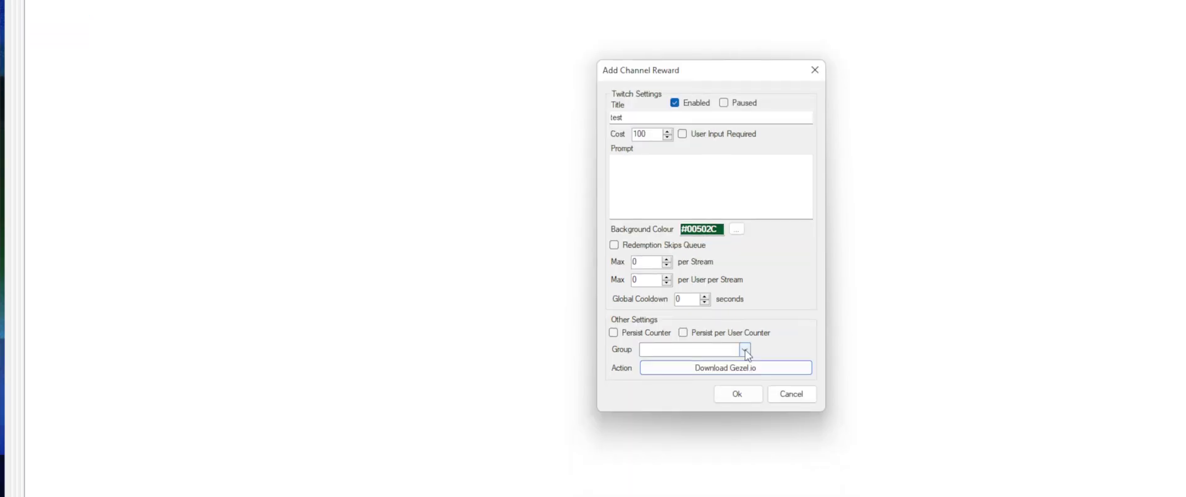
left_click(745, 349)
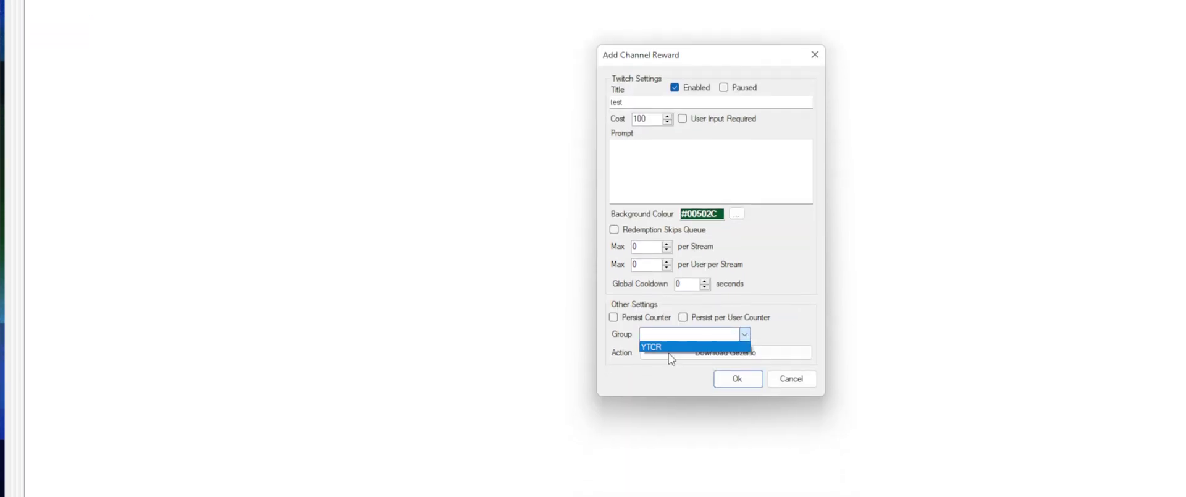
left_click(679, 332)
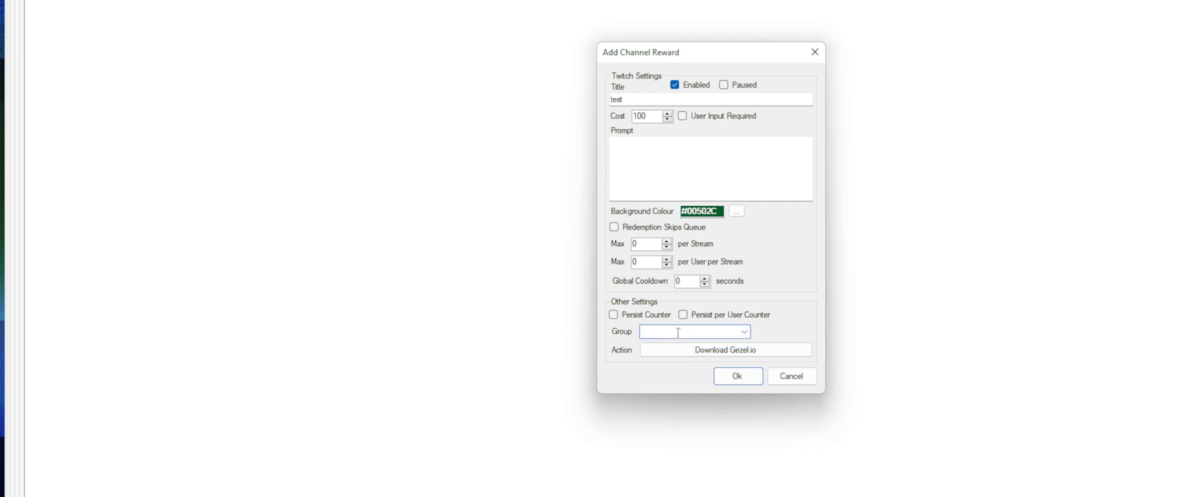
type("YTCR")
left_click(745, 378)
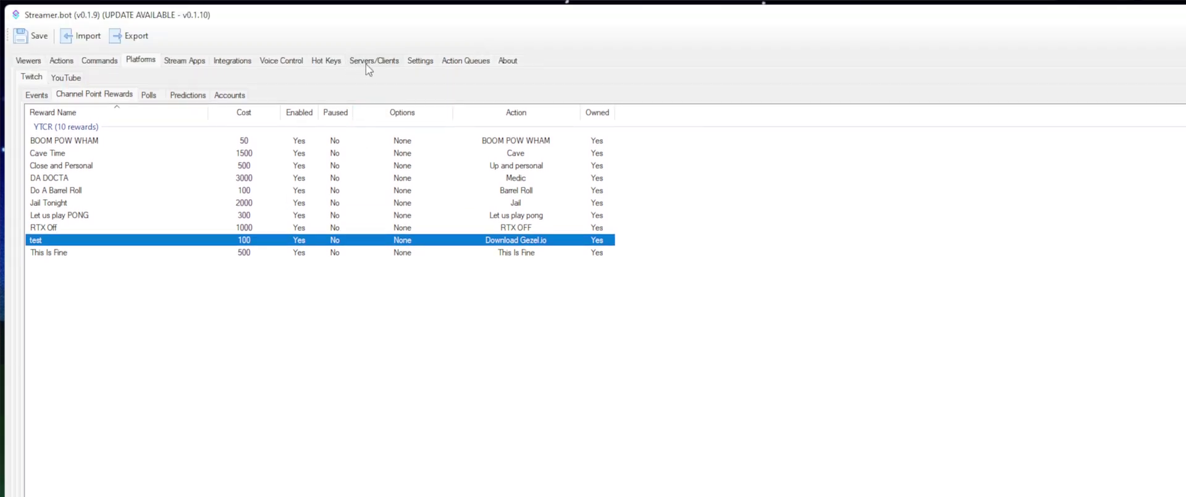
Step: Disconnect and then reconnect the Gezels YTCR client under Websocket Clients
left_click(367, 65)
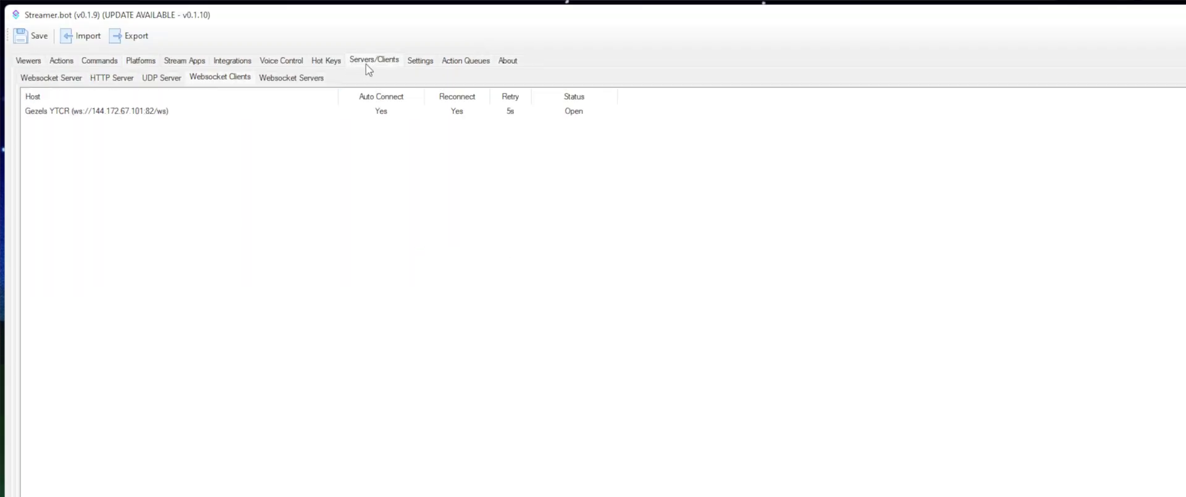
left_click(172, 112)
right_click(171, 112)
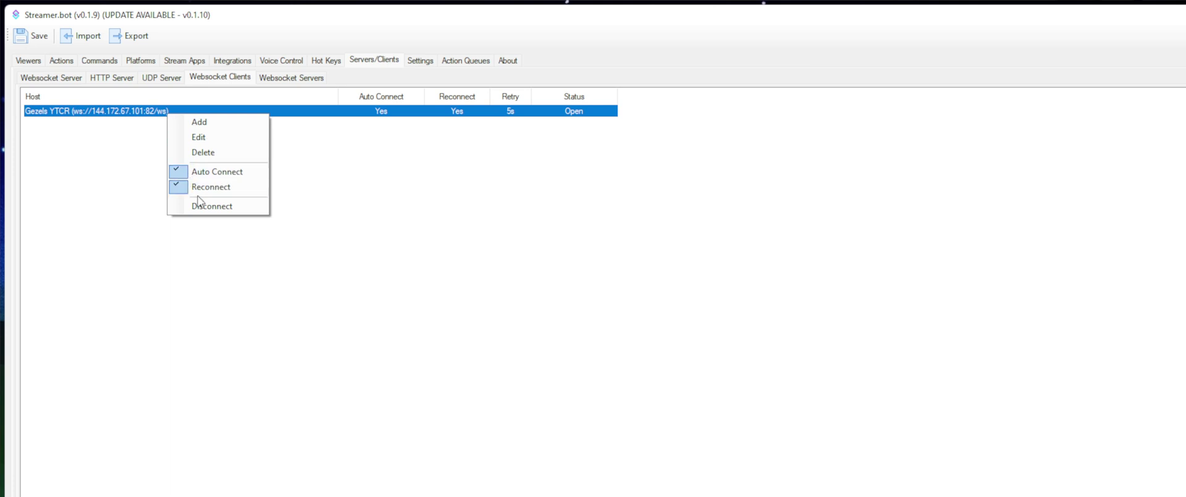
left_click(197, 206)
right_click(189, 112)
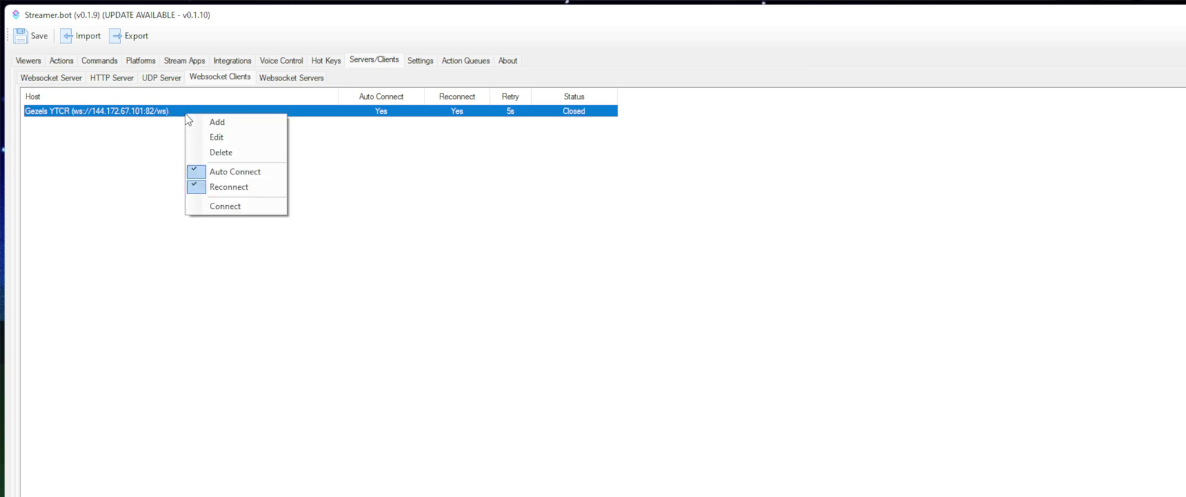
left_click(213, 207)
left_click(353, 223)
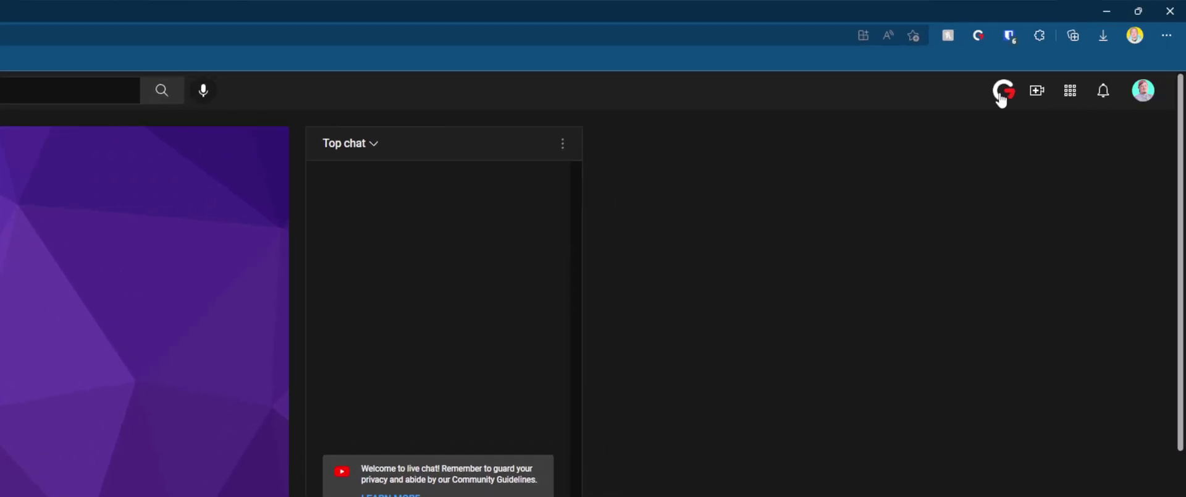
Step: Open the YTCR extension's rewards panel in the YouTube live chat, which now includes test
left_click(1001, 91)
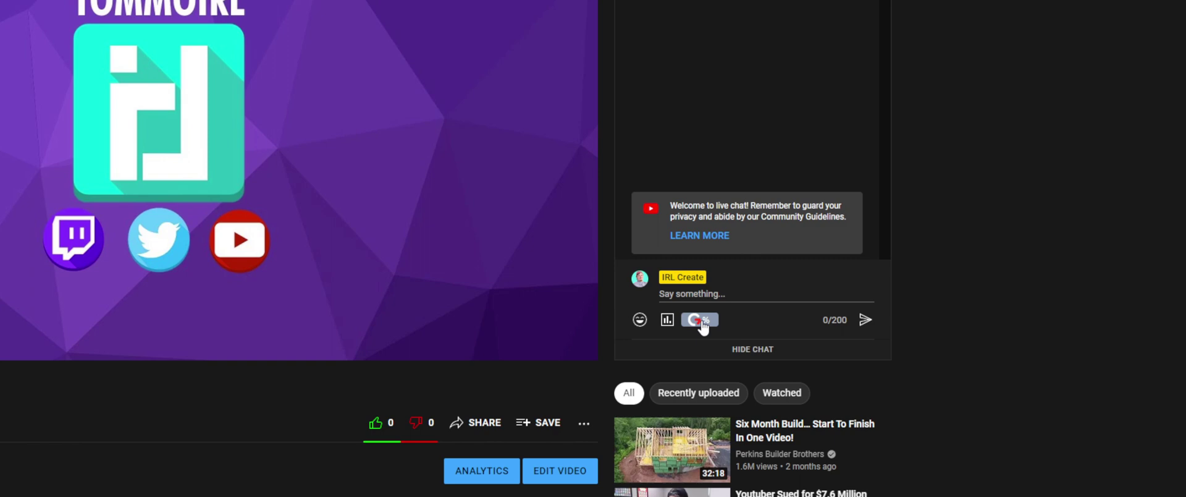
left_click(702, 320)
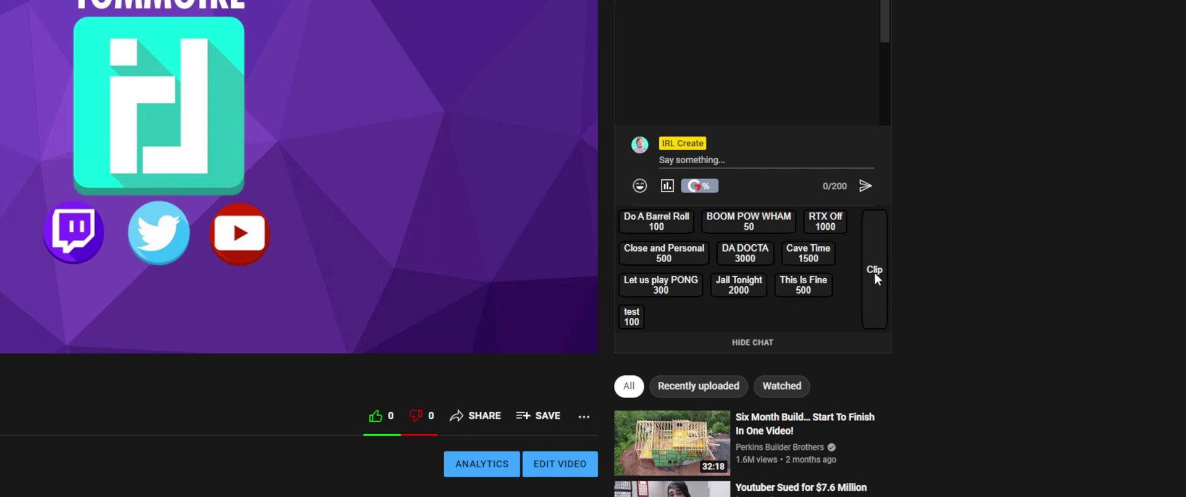
scroll(864, 359, "down", 1)
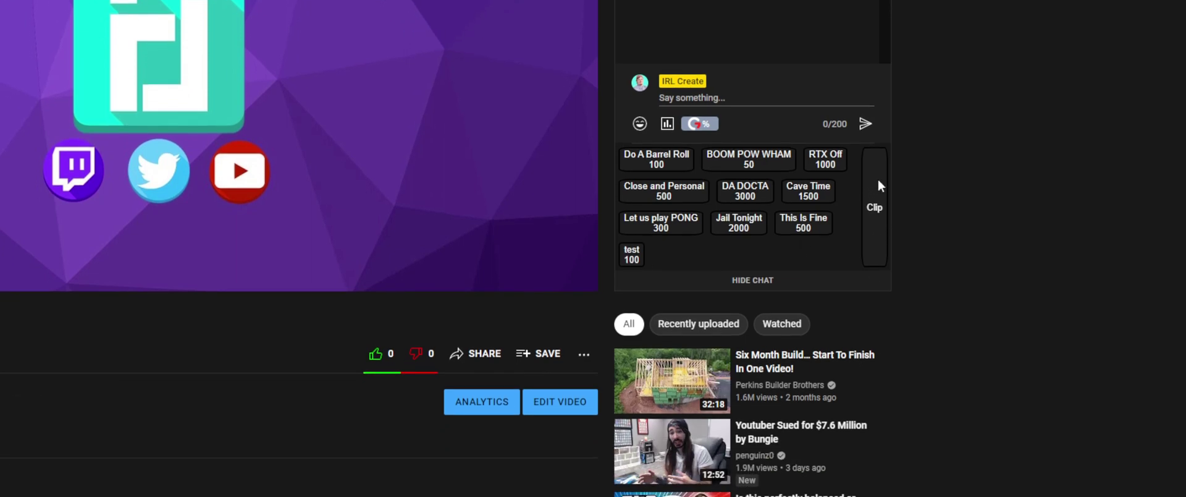
scroll(903, 114, "up", 1)
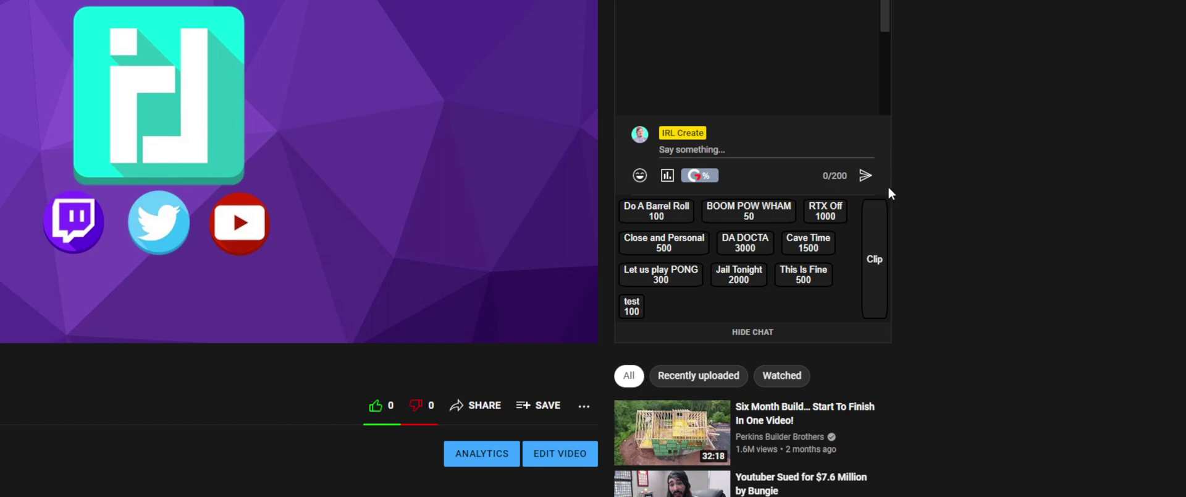
Step: Claim the Do A Barrel Roll, BOOM POW WHAM and RTX Off rewards
left_click(666, 213)
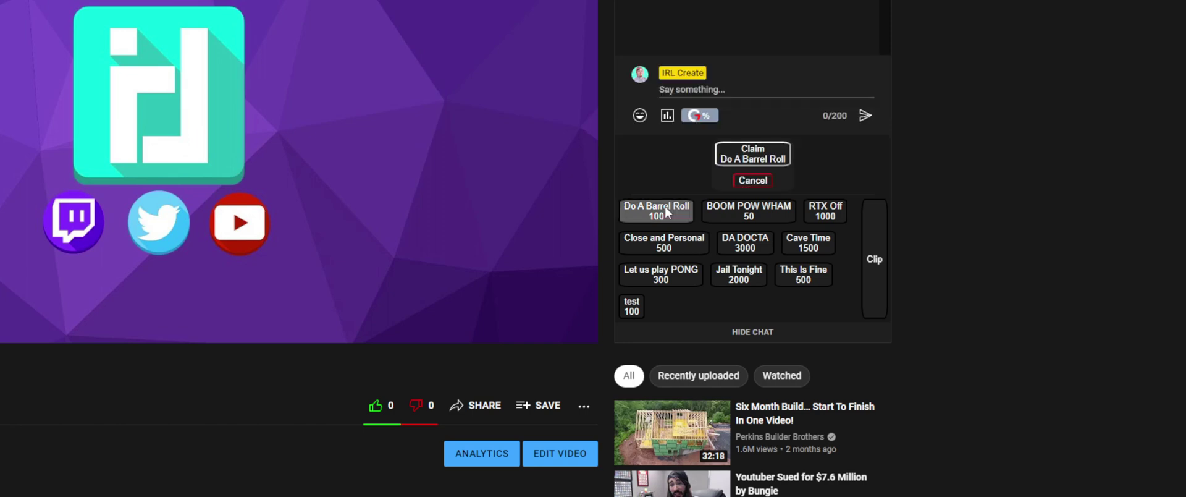
left_click(767, 162)
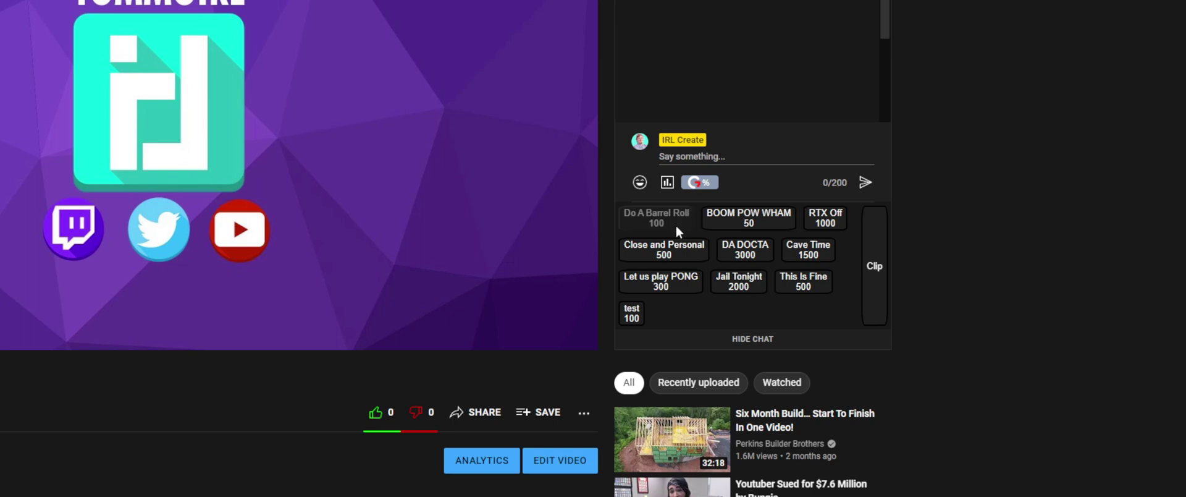
left_click(678, 231)
left_click(760, 166)
left_click(745, 219)
left_click(763, 167)
left_click(825, 219)
left_click(753, 162)
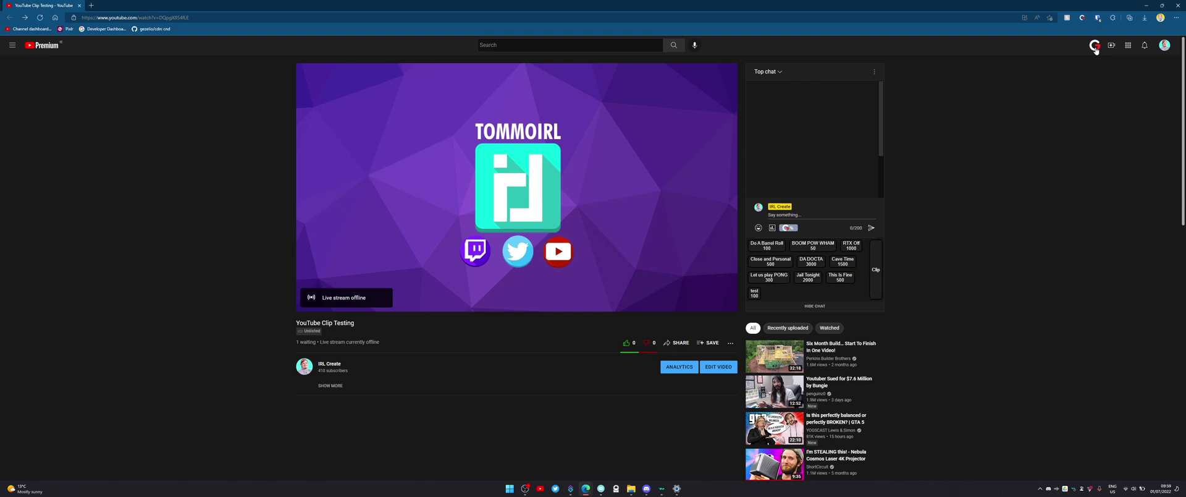
Step: Open gezel.me/irlcreate in a new browser tab
key("ctrl+t")
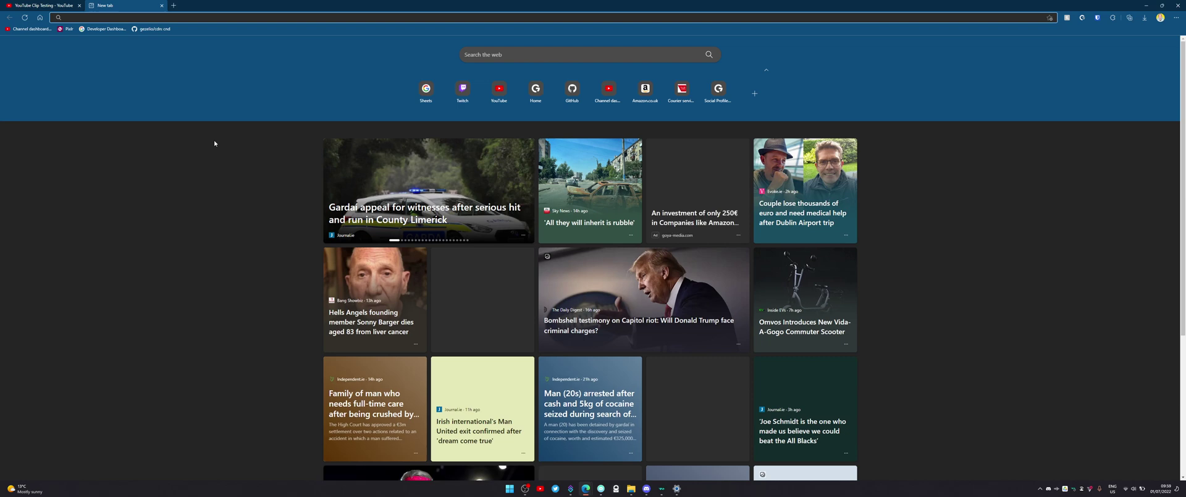
type("gezel.me/irlcreate")
key("Return")
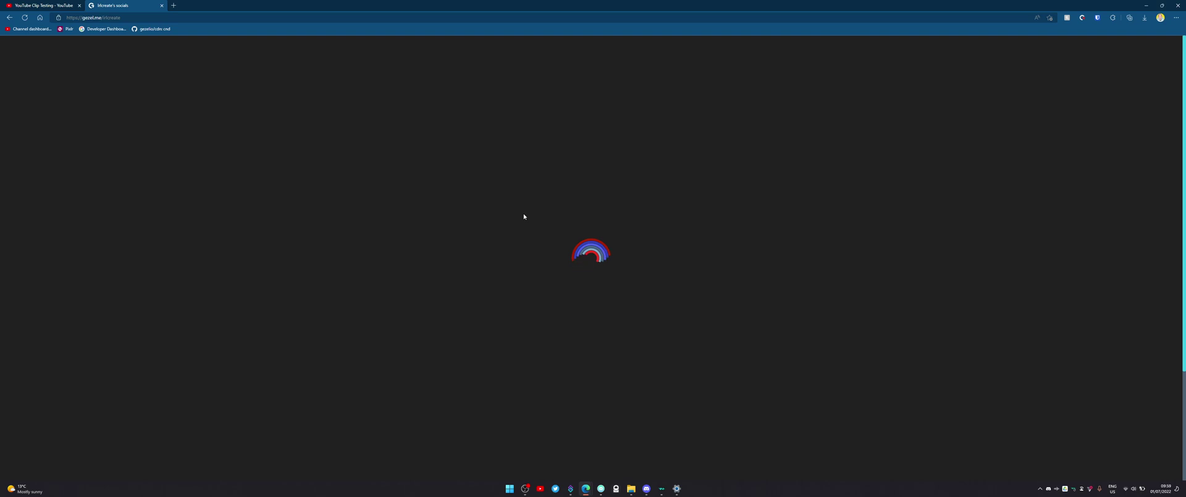
Step: Look over the IRLCREATE socials profile, then return to the YouTube Clip Testing tab
scroll(522, 217, "down", 3)
scroll(506, 221, "up", 2)
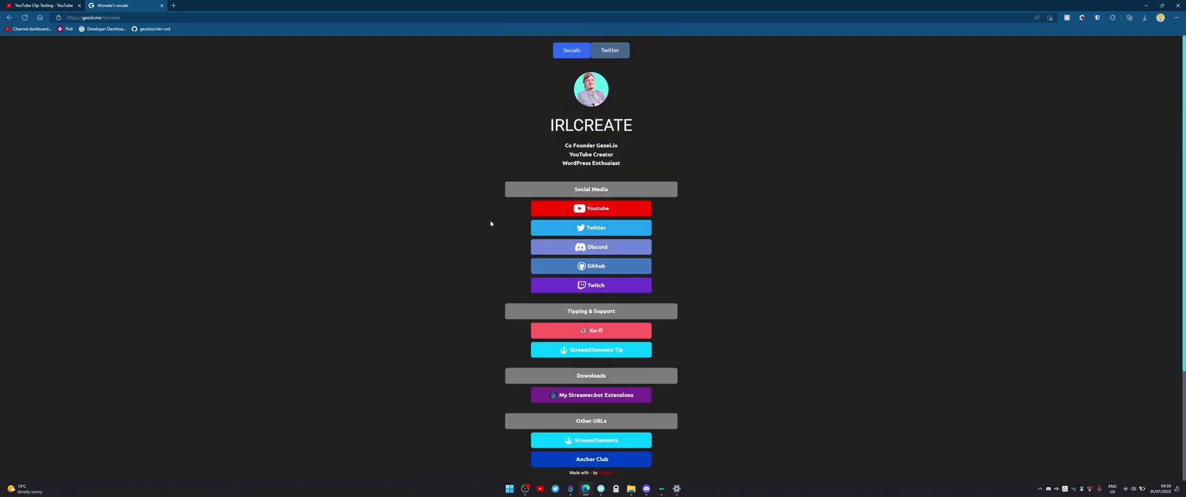
scroll(491, 235, "down", 3)
scroll(475, 250, "up", 3)
scroll(627, 319, "down", 1)
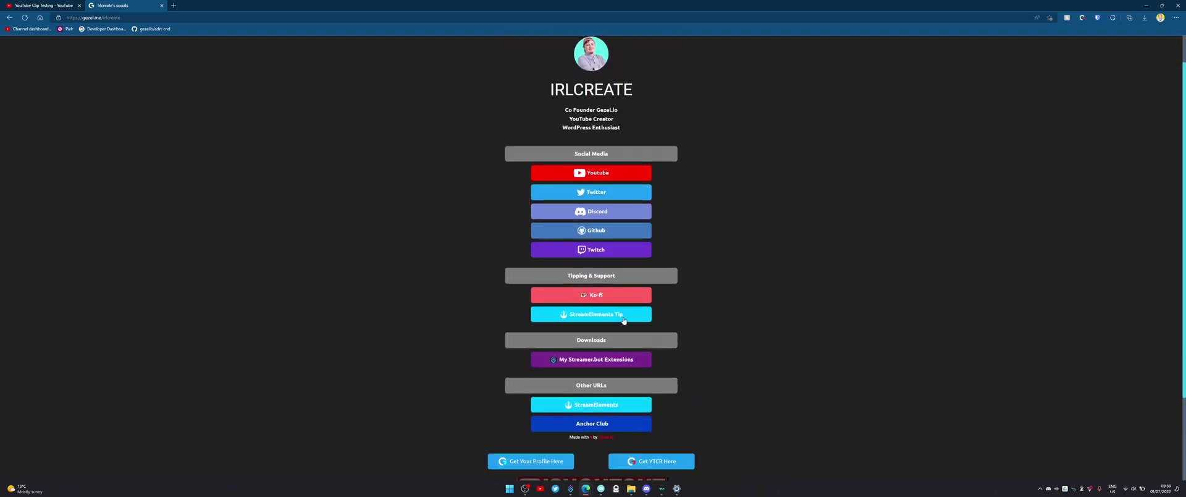
scroll(626, 319, "down", 2)
scroll(626, 320, "up", 2)
key("ctrl+Tab")
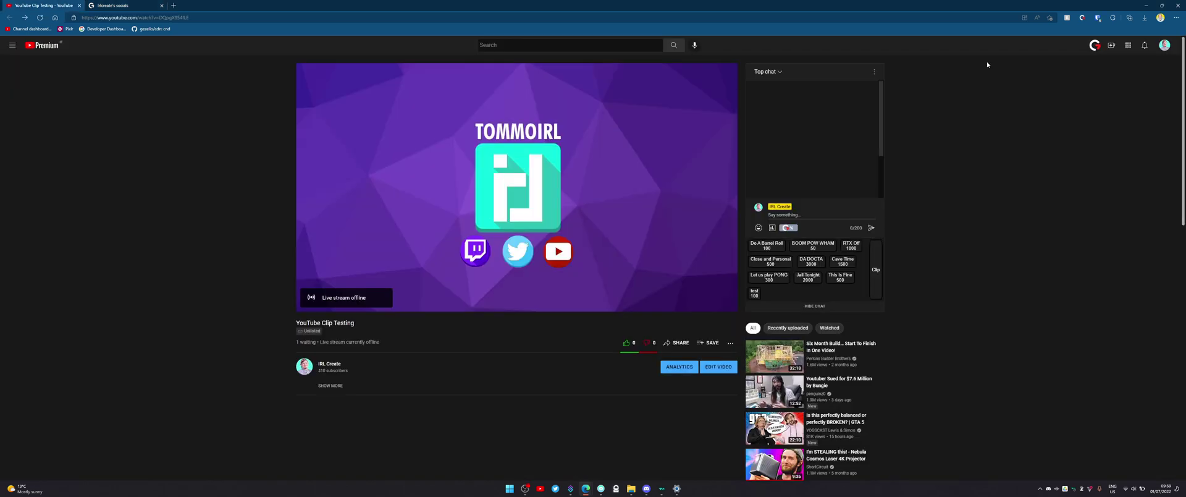